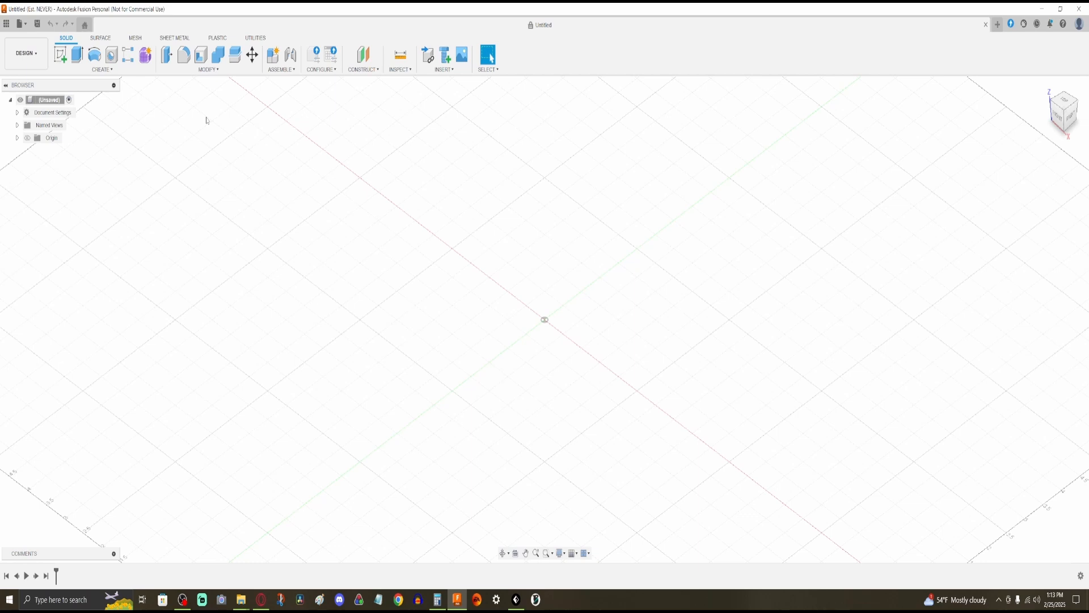
# Create a 3.00 × 2.50 × 0.50 in box as a new body on the horizontal plane, cornered at the origin
pyautogui.click(126, 70)
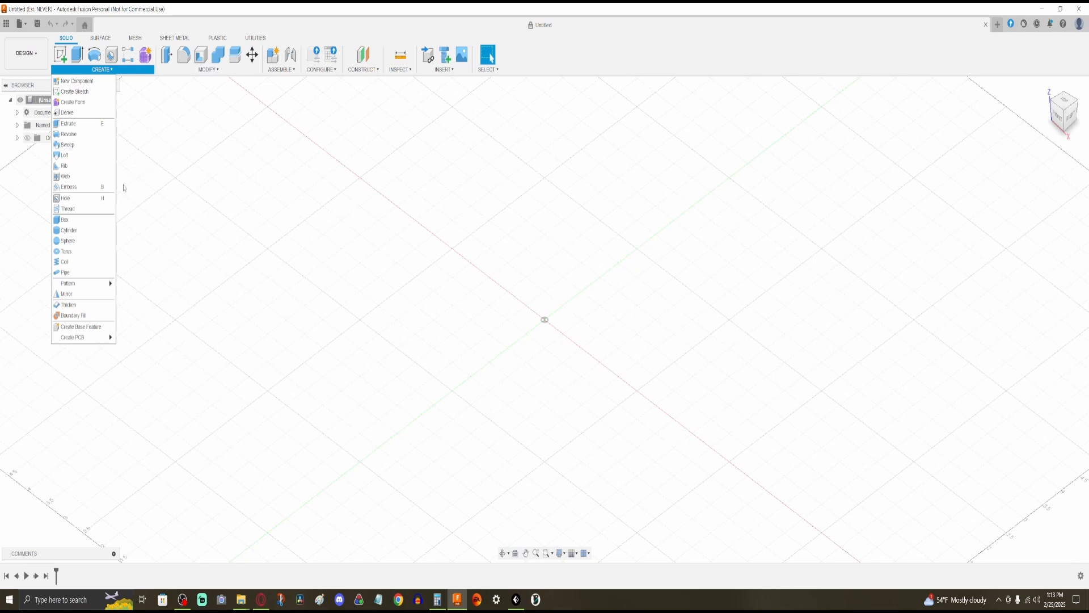
pyautogui.click(65, 220)
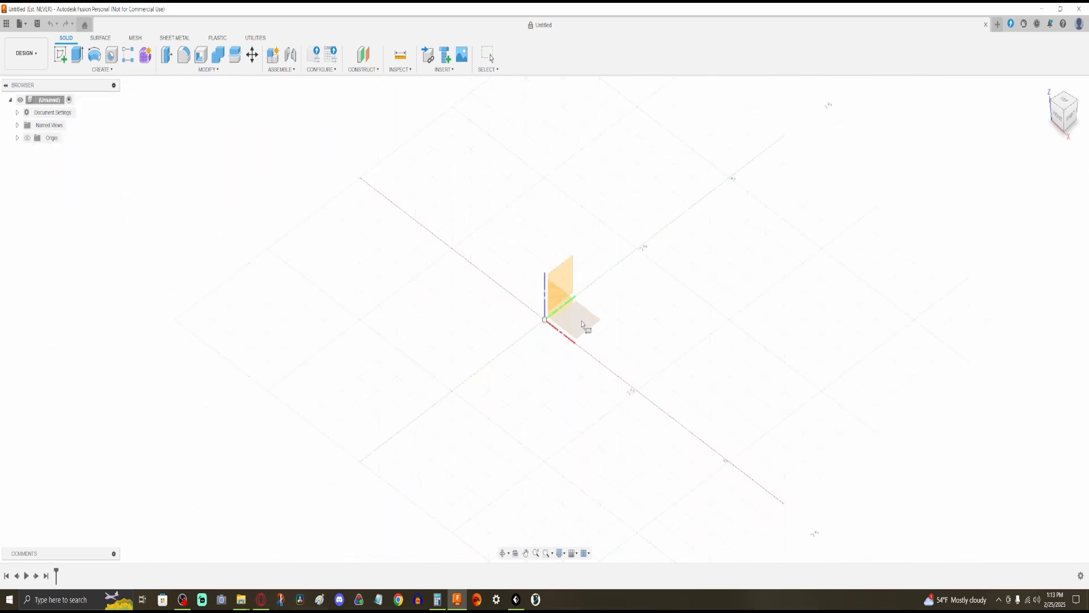
pyautogui.click(582, 323)
pyautogui.click(544, 319)
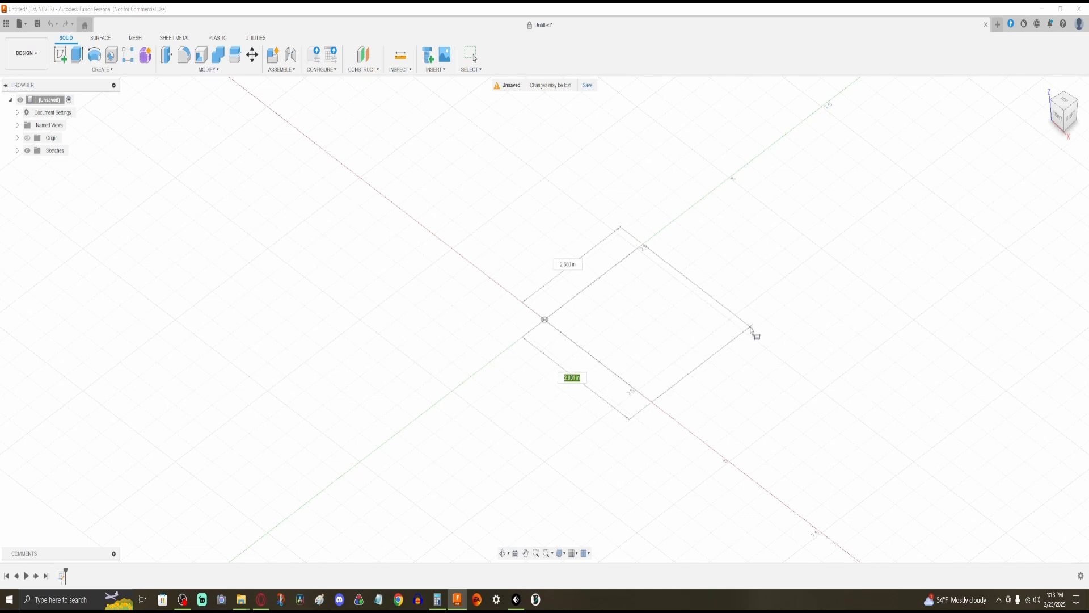
pyautogui.click(751, 329)
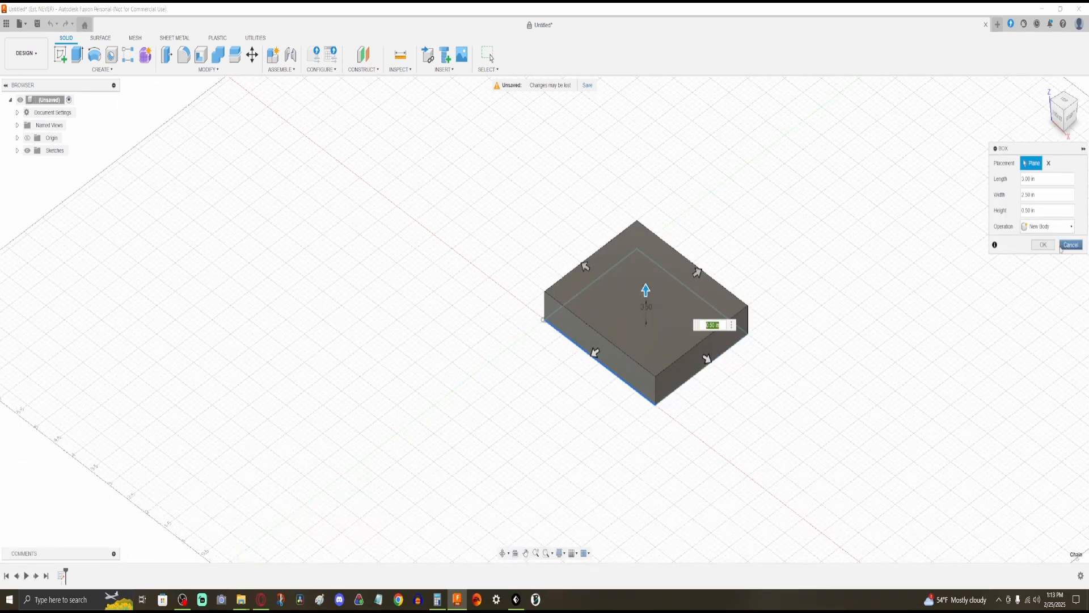
pyautogui.click(1043, 245)
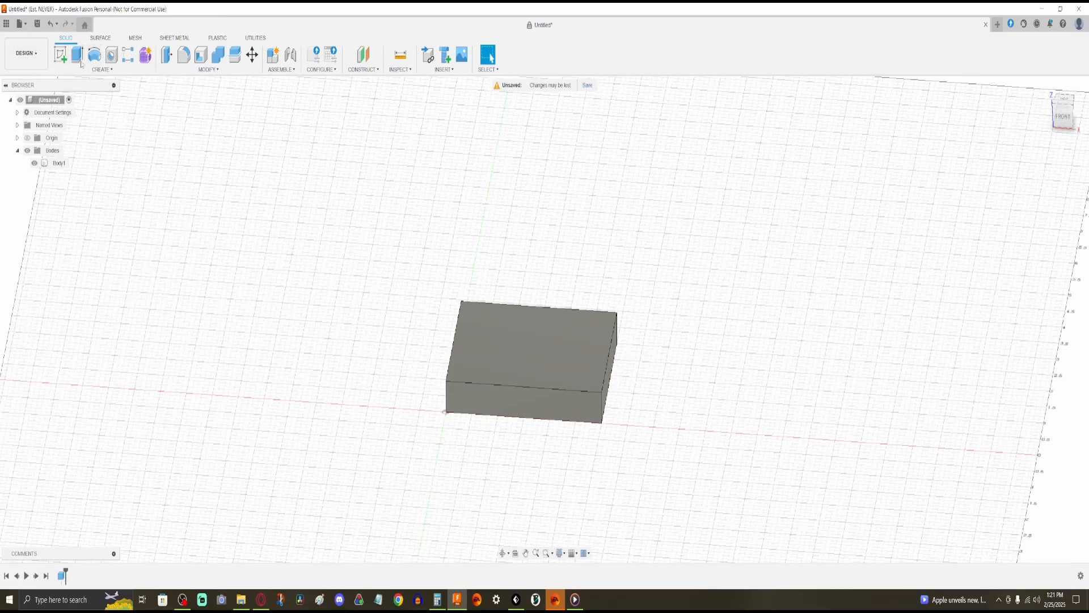
# Start a sketch on the box's top face and place a rectangular text frame across most of the face
pyautogui.click(62, 59)
pyautogui.click(536, 363)
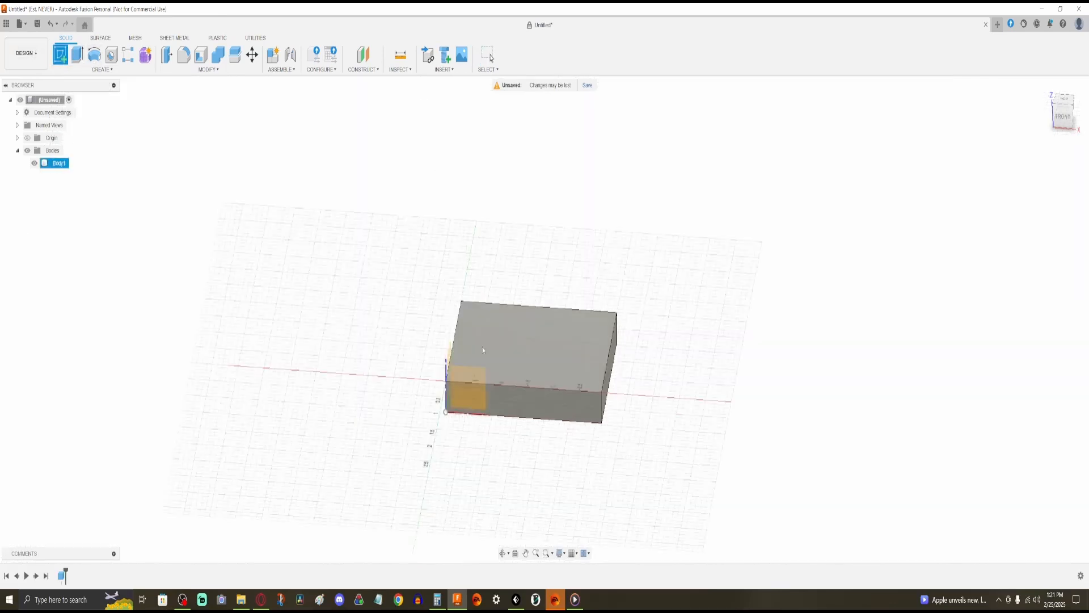
pyautogui.click(91, 69)
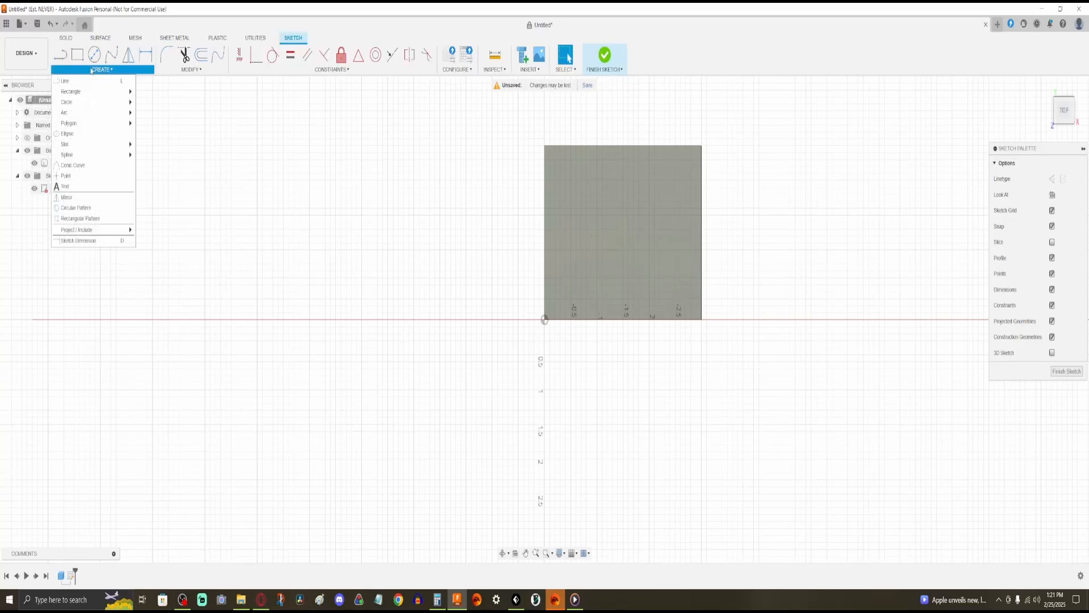
pyautogui.click(78, 187)
pyautogui.scroll(3, 435, 284)
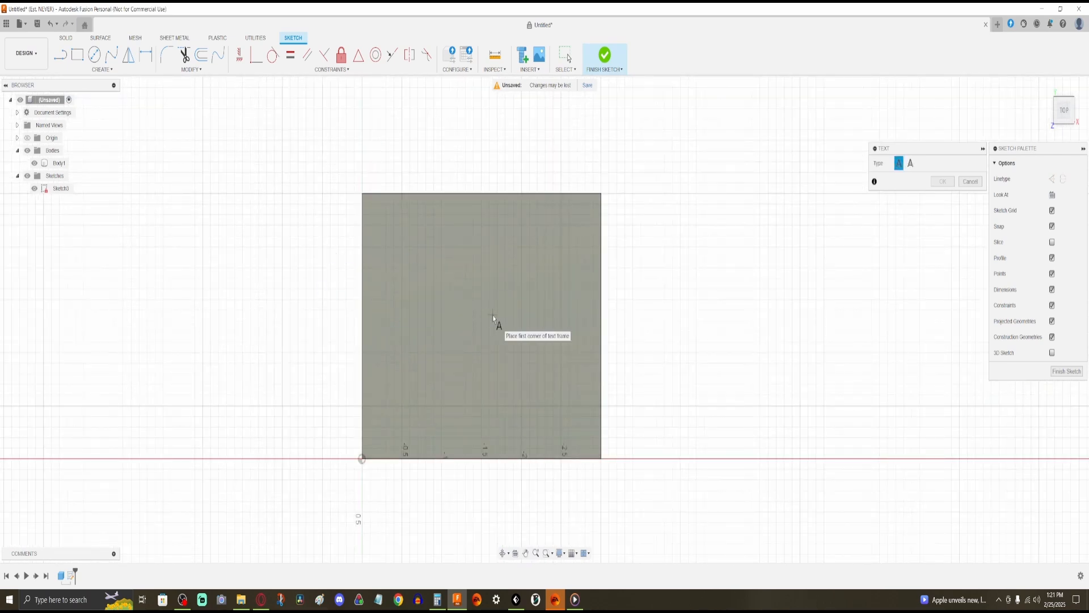
pyautogui.click(377, 226)
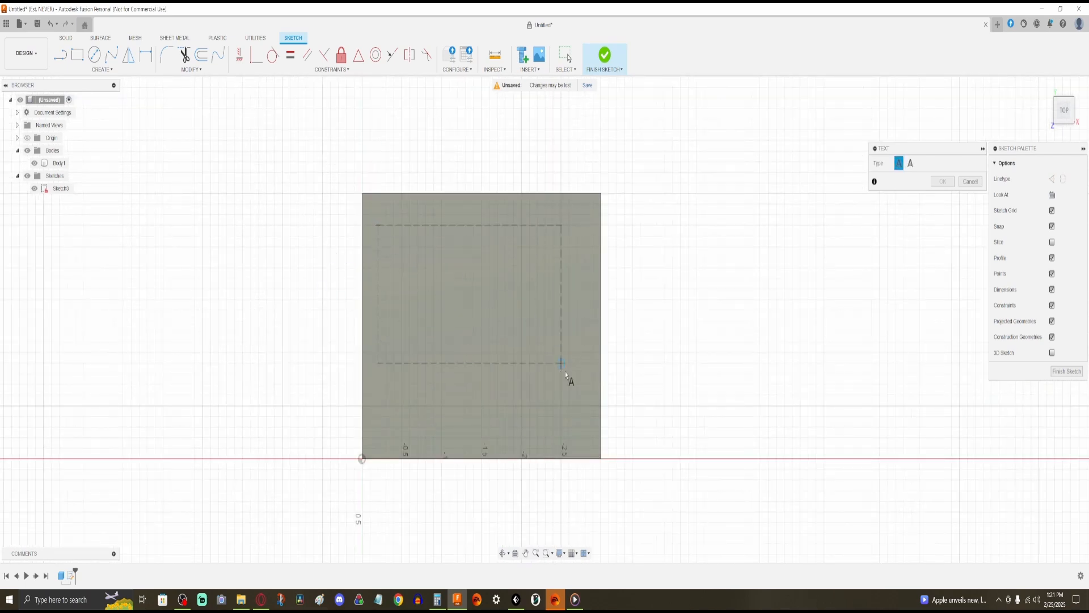
pyautogui.click(584, 406)
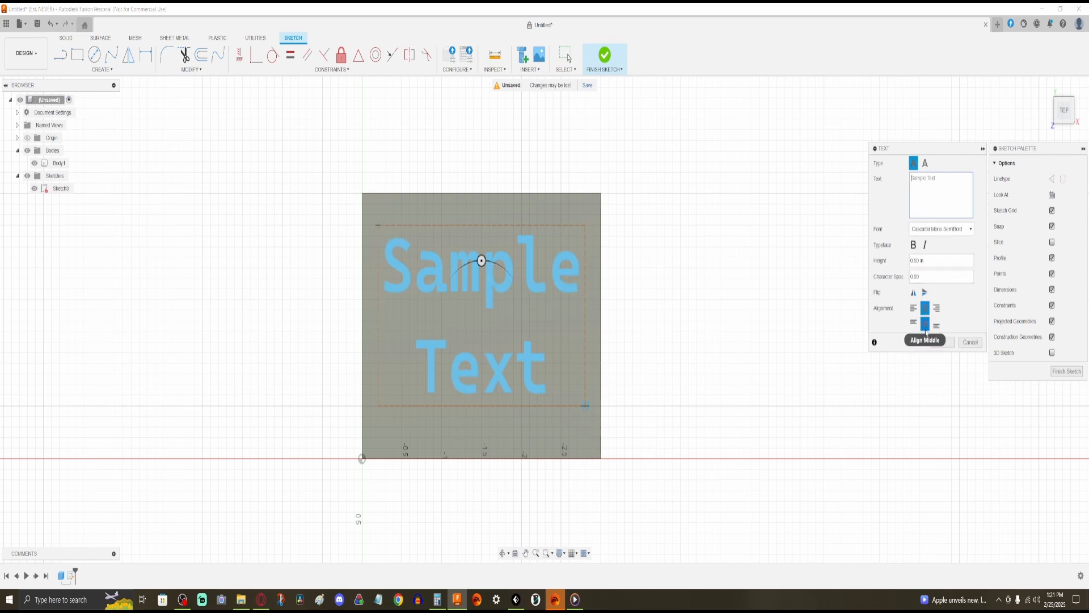
# Try the left, right, bottom and top alignments on the sample text, returning it to centre and middle alignment
pyautogui.click(914, 308)
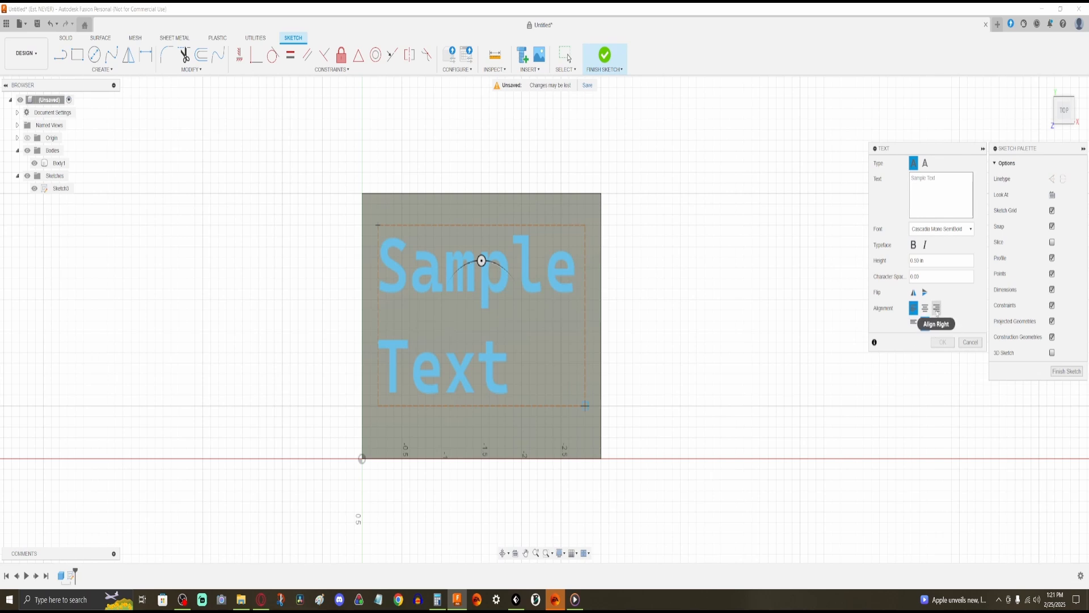
pyautogui.click(937, 308)
pyautogui.click(937, 323)
pyautogui.click(913, 323)
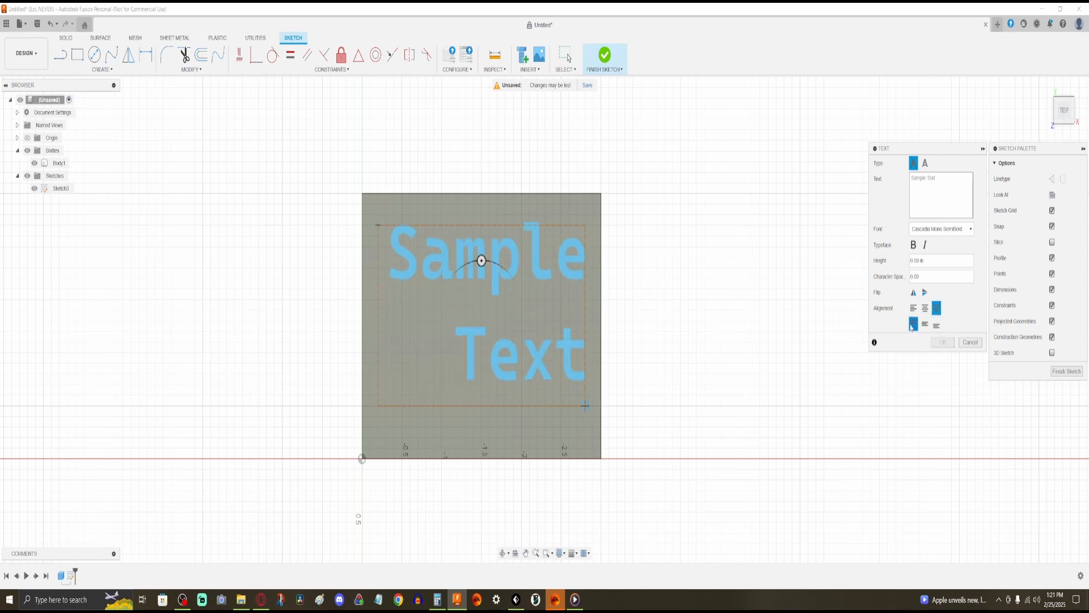
pyautogui.click(925, 323)
pyautogui.click(925, 308)
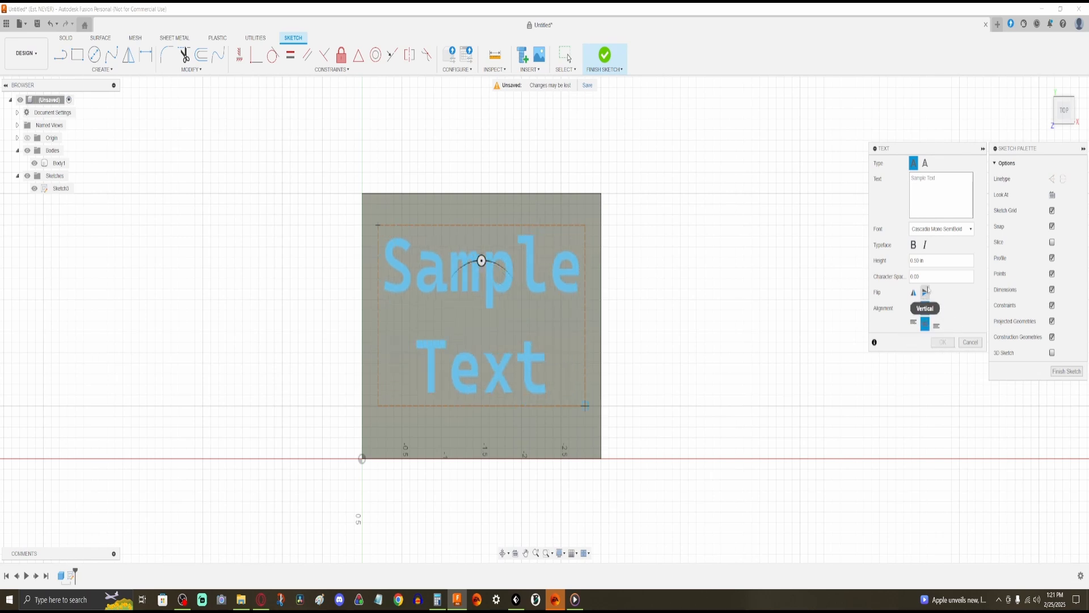
# Try the fonts Cascadia Mono, Courier New and Franklin Gothic Medium on the sample text
pyautogui.click(922, 195)
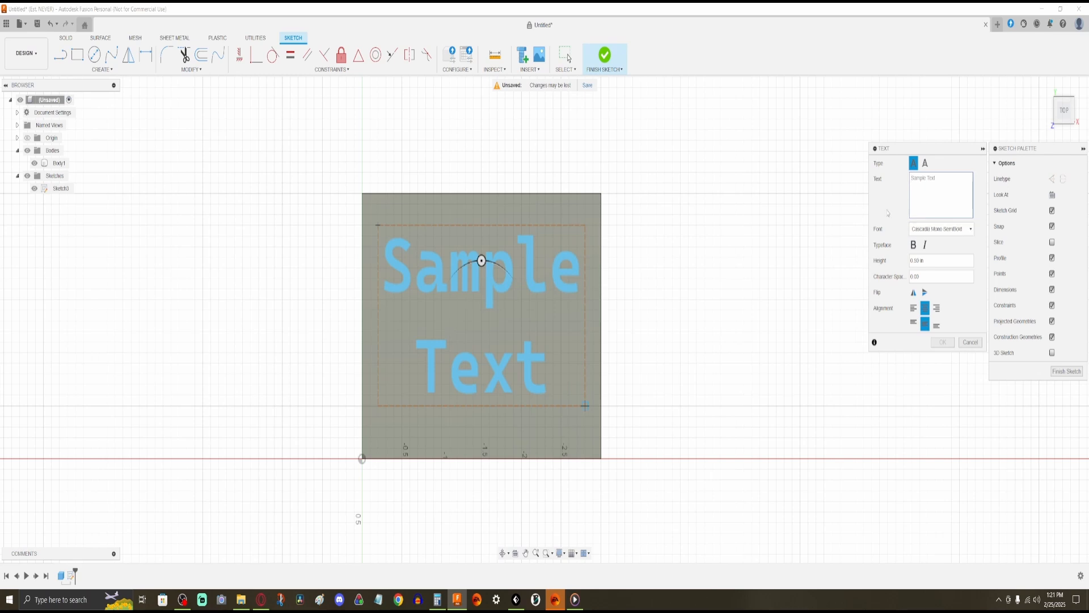
pyautogui.click(934, 229)
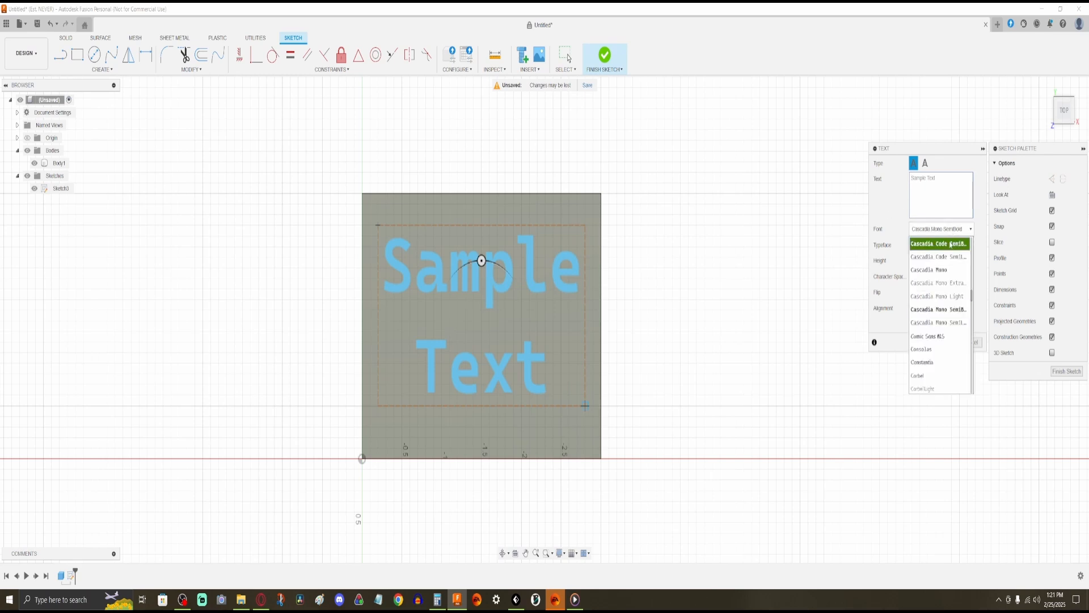
pyautogui.click(936, 270)
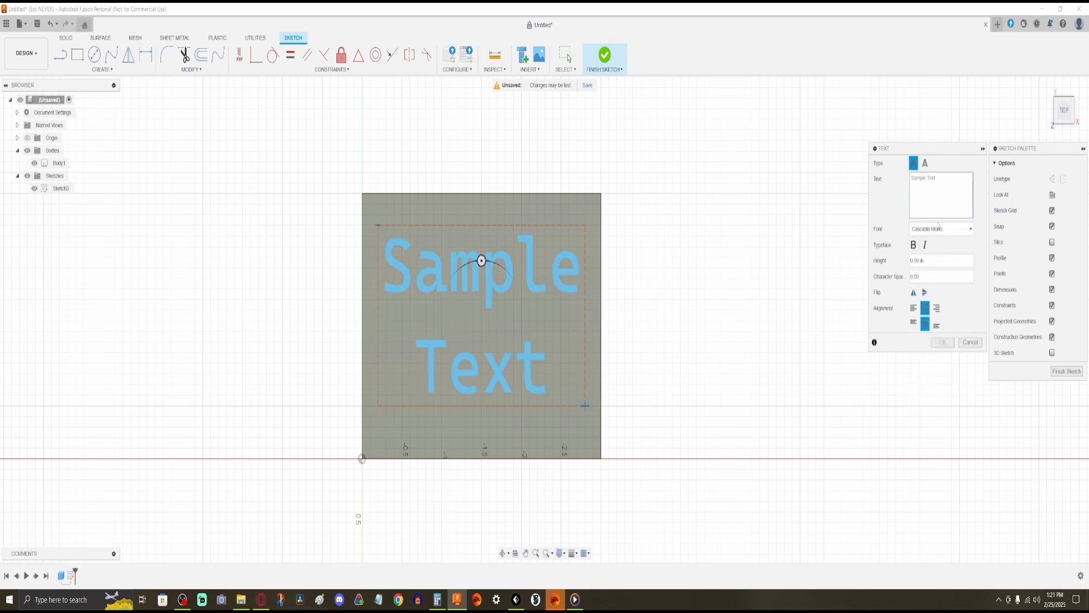
pyautogui.click(936, 229)
pyautogui.scroll(-3, 939, 295)
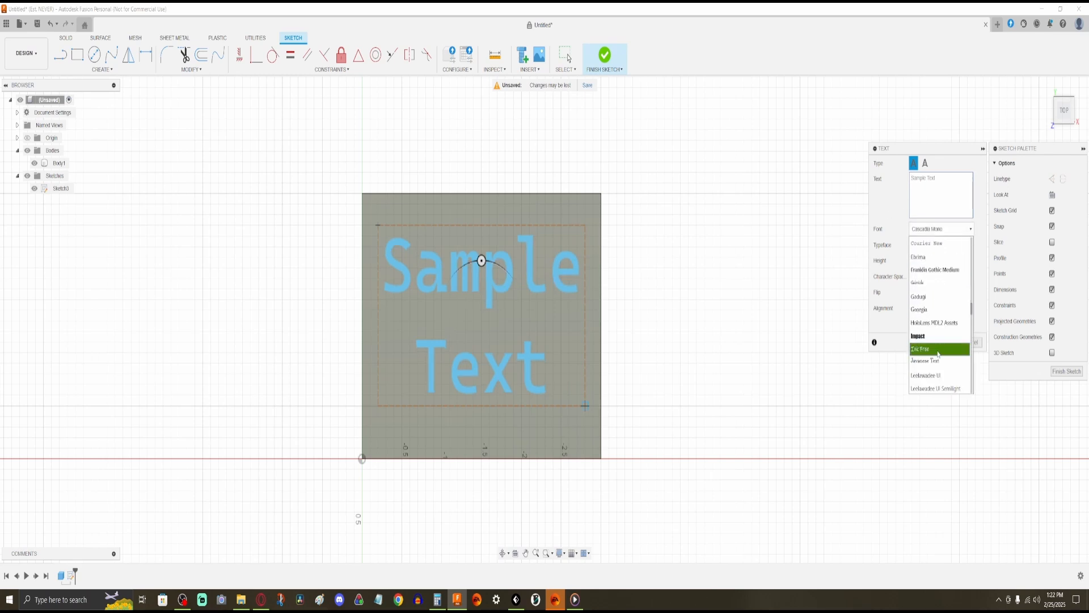
pyautogui.click(938, 244)
pyautogui.click(940, 229)
pyautogui.scroll(-1, 940, 297)
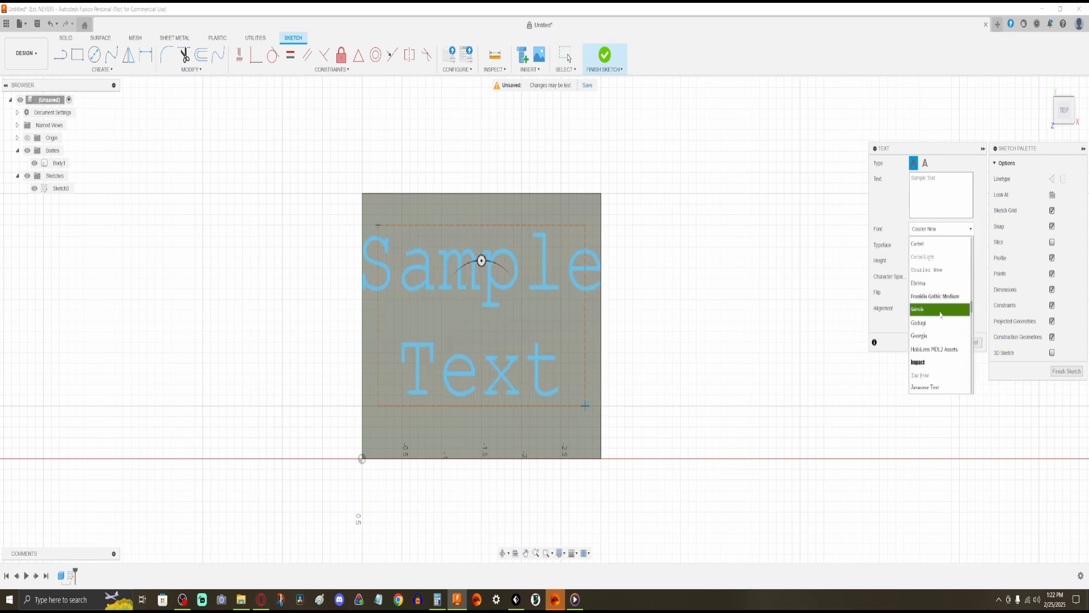
pyautogui.click(941, 298)
# Compare The Sims Sans and The Sims Sans SC on the sample text, keeping The Sims Sans SC as the font
pyautogui.click(941, 229)
pyautogui.scroll(-10, 956, 349)
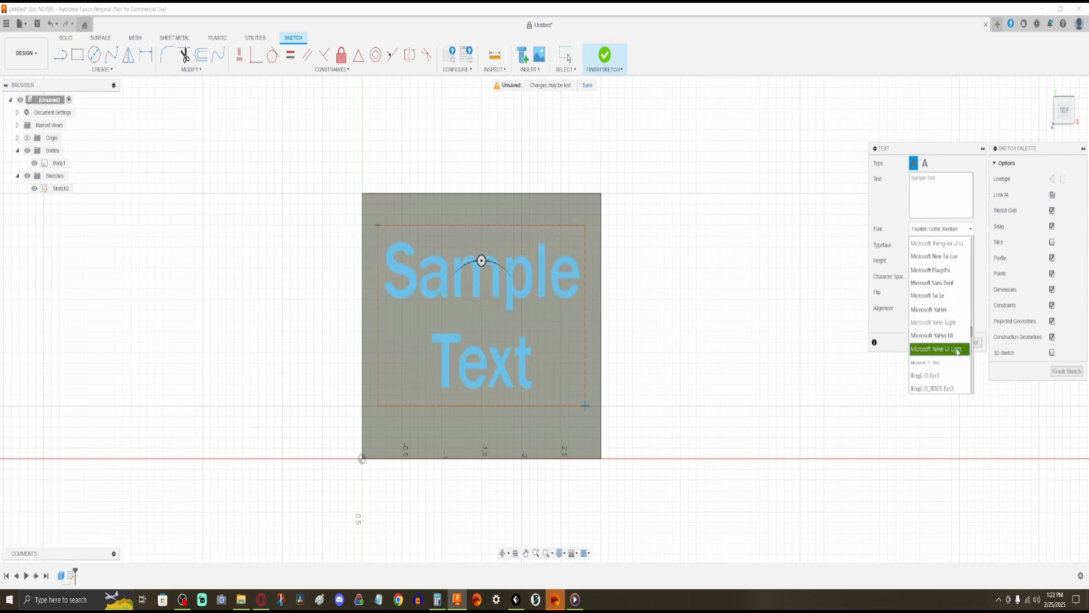
pyautogui.scroll(-6, 955, 352)
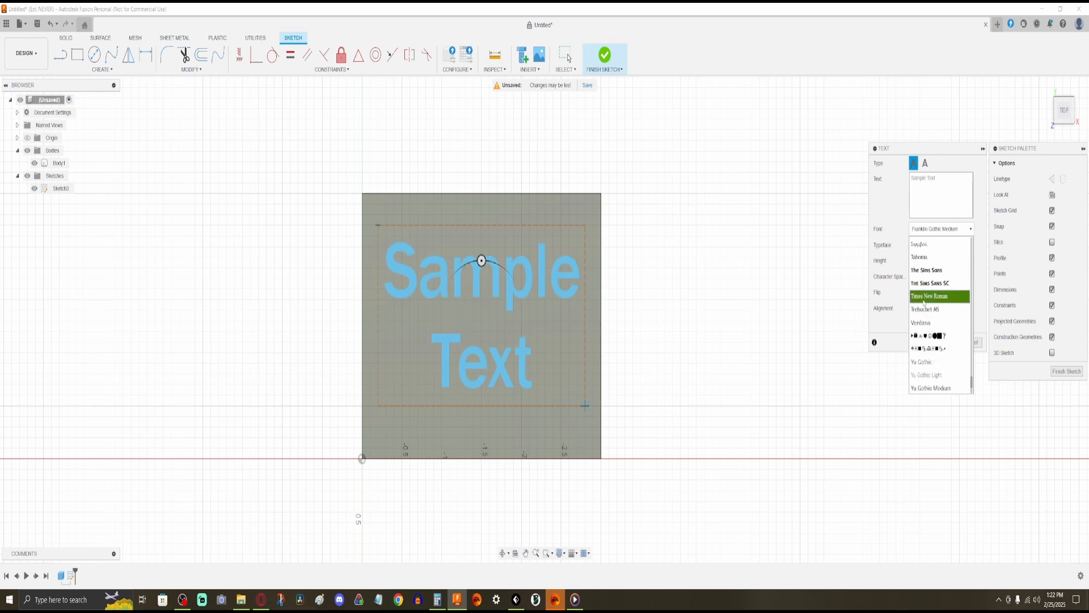
pyautogui.click(940, 283)
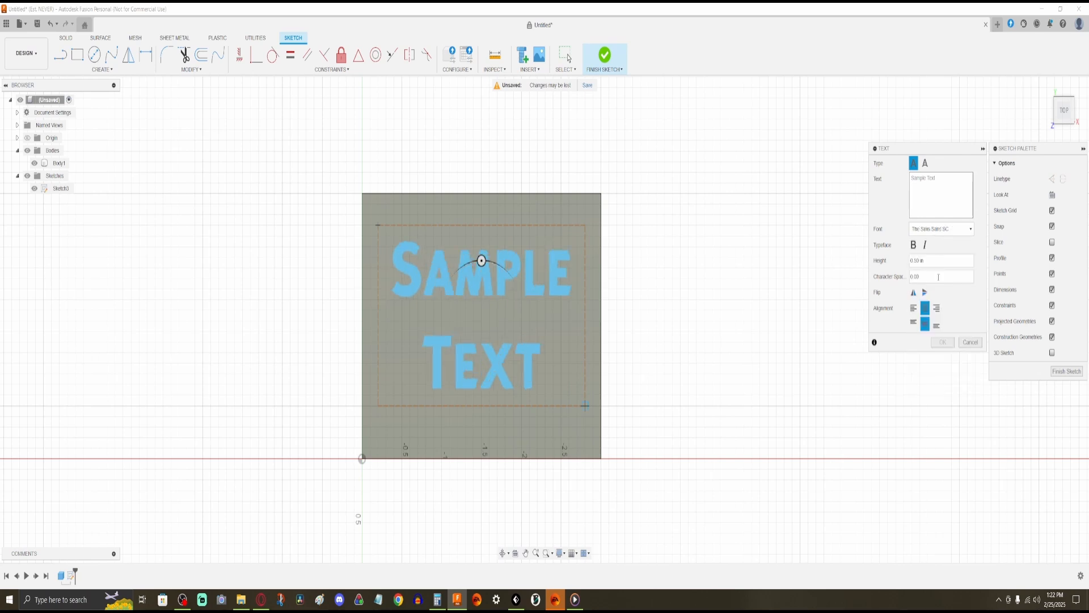
pyautogui.click(935, 229)
pyautogui.click(942, 271)
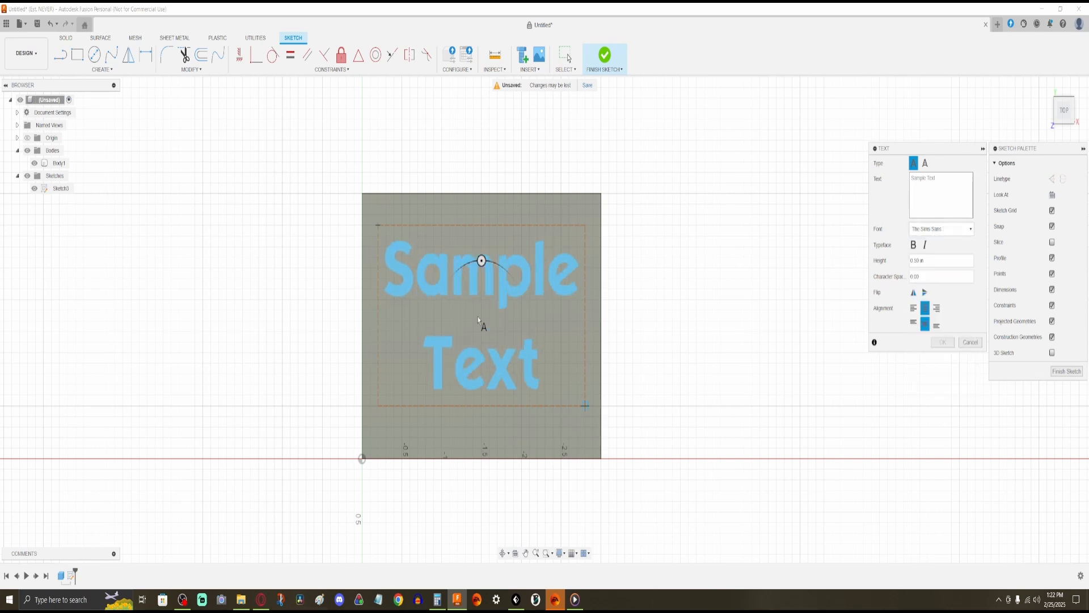
pyautogui.click(959, 229)
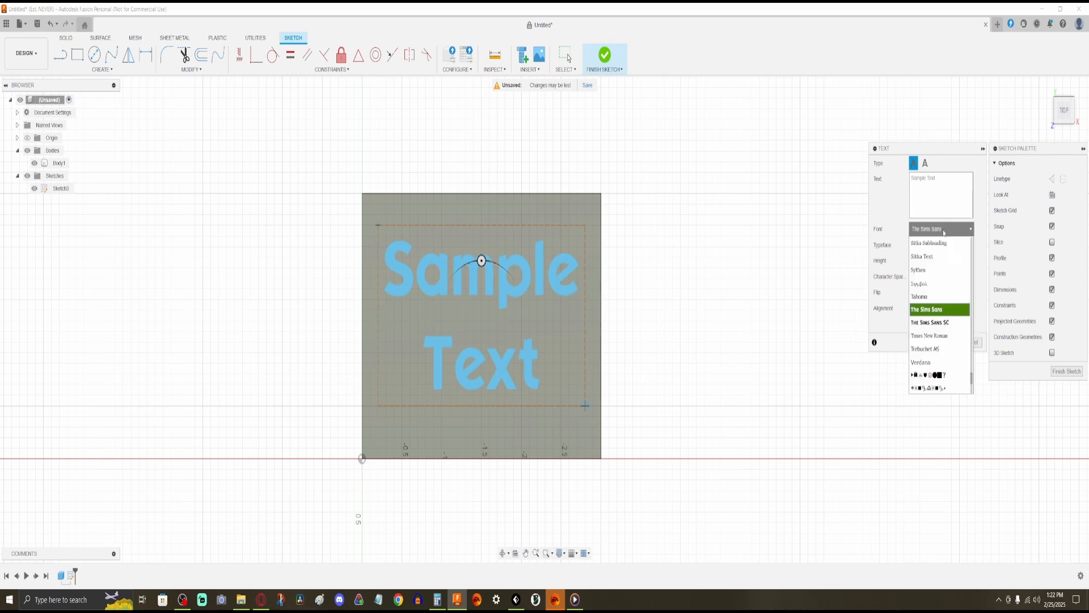
pyautogui.click(939, 309)
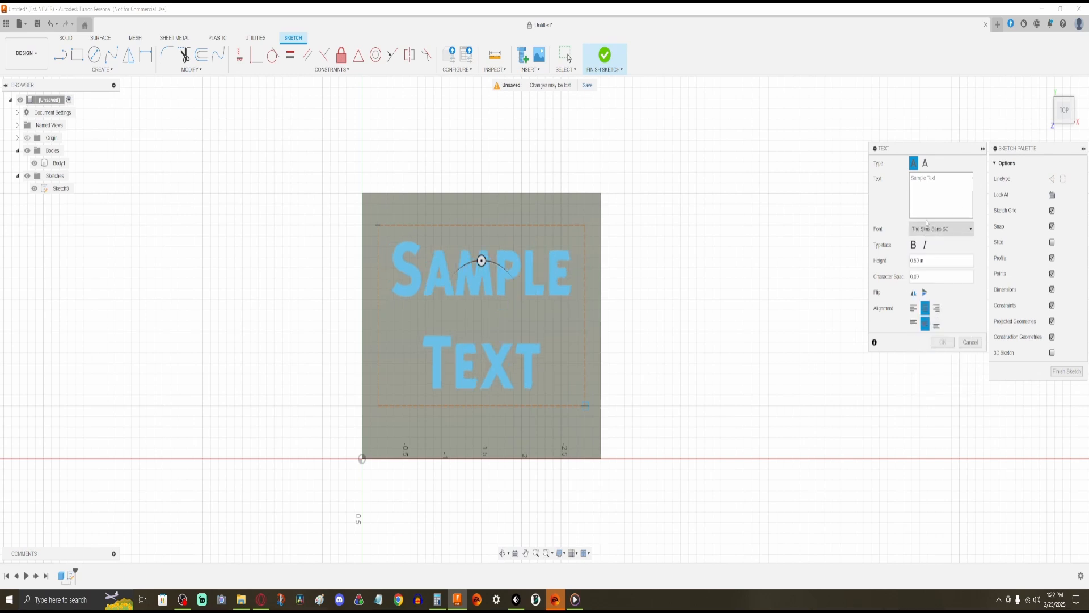
# Try the bold and italic typefaces on the sample text, returning it to the regular style
pyautogui.click(913, 250)
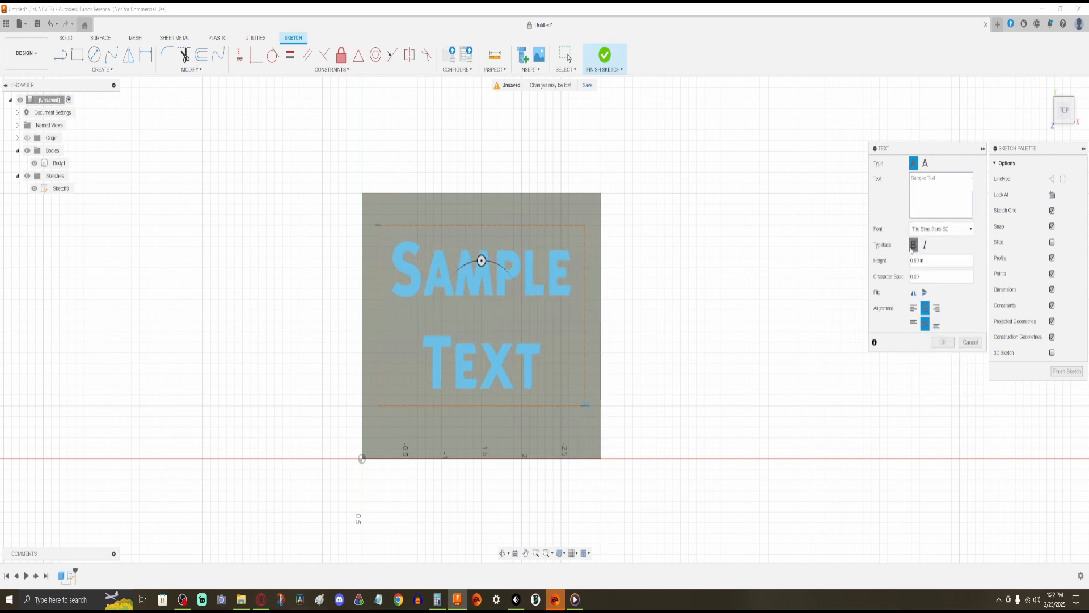
pyautogui.click(925, 246)
pyautogui.click(925, 248)
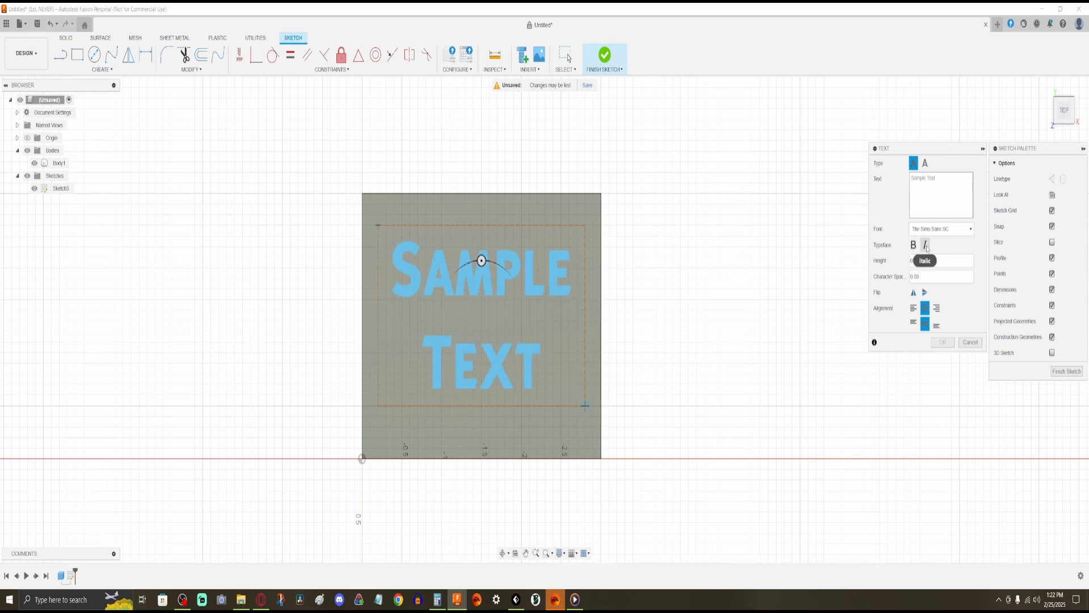
pyautogui.click(926, 246)
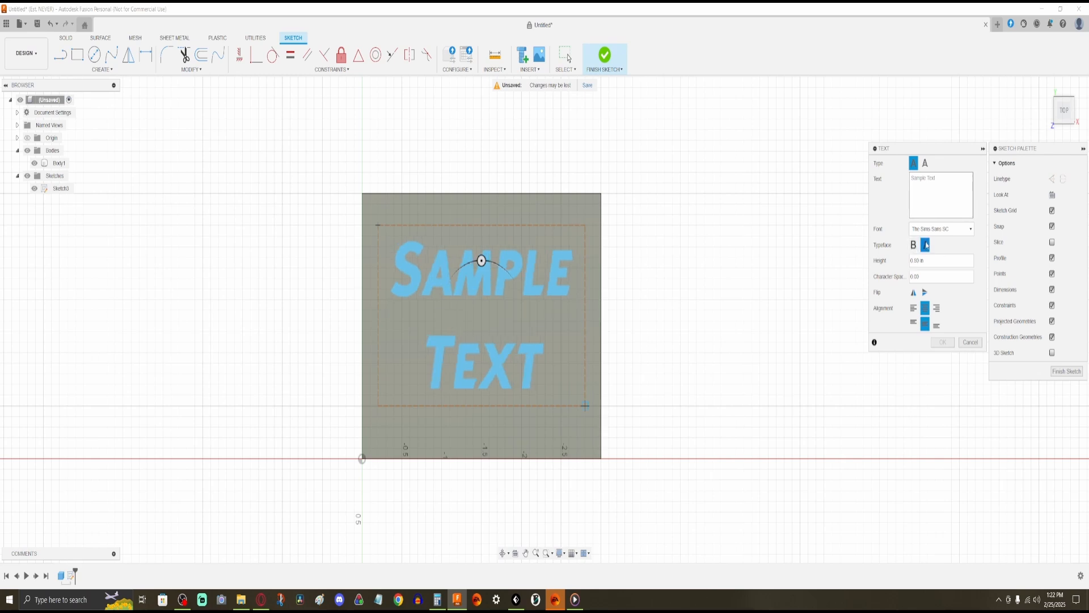
pyautogui.click(926, 246)
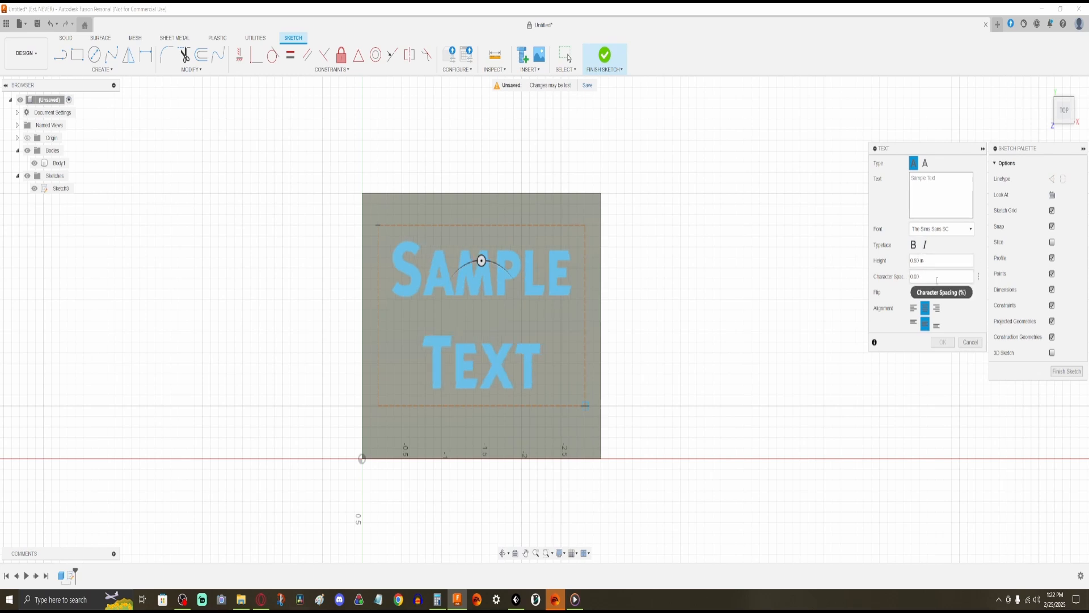
# Try a character spacing of 4 and the horizontal and vertical flips on the sample text, restoring its normal orientation
pyautogui.write('4')
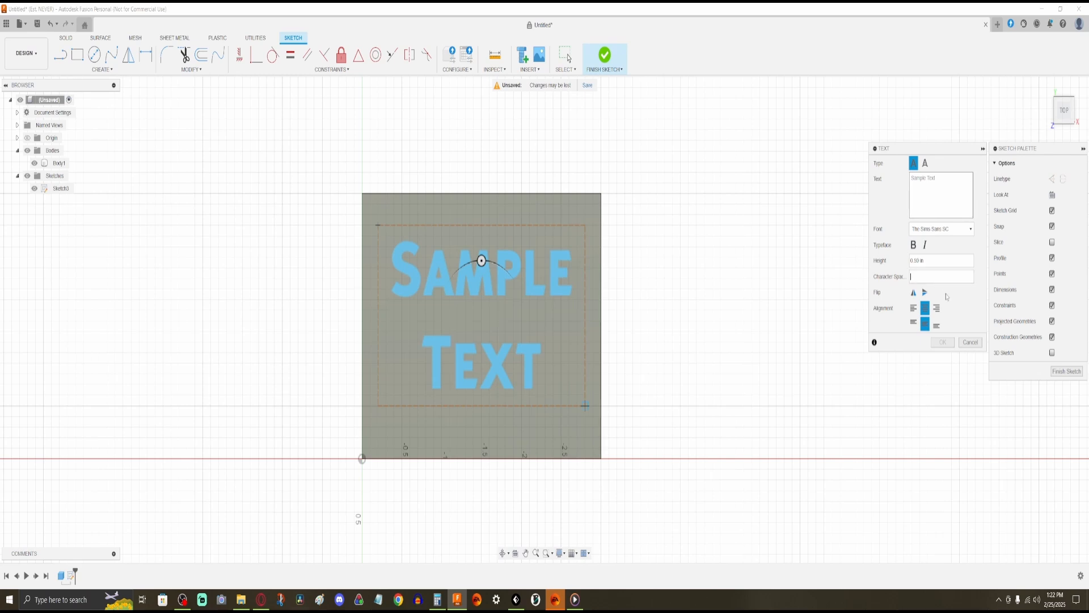
pyautogui.click(913, 292)
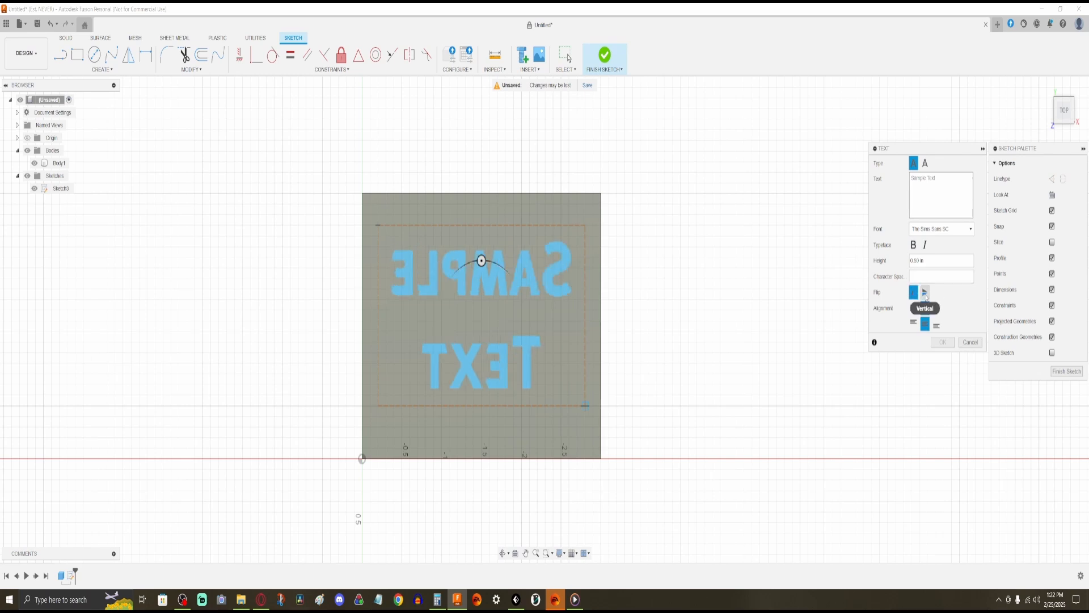
pyautogui.click(924, 292)
pyautogui.click(913, 292)
pyautogui.click(925, 292)
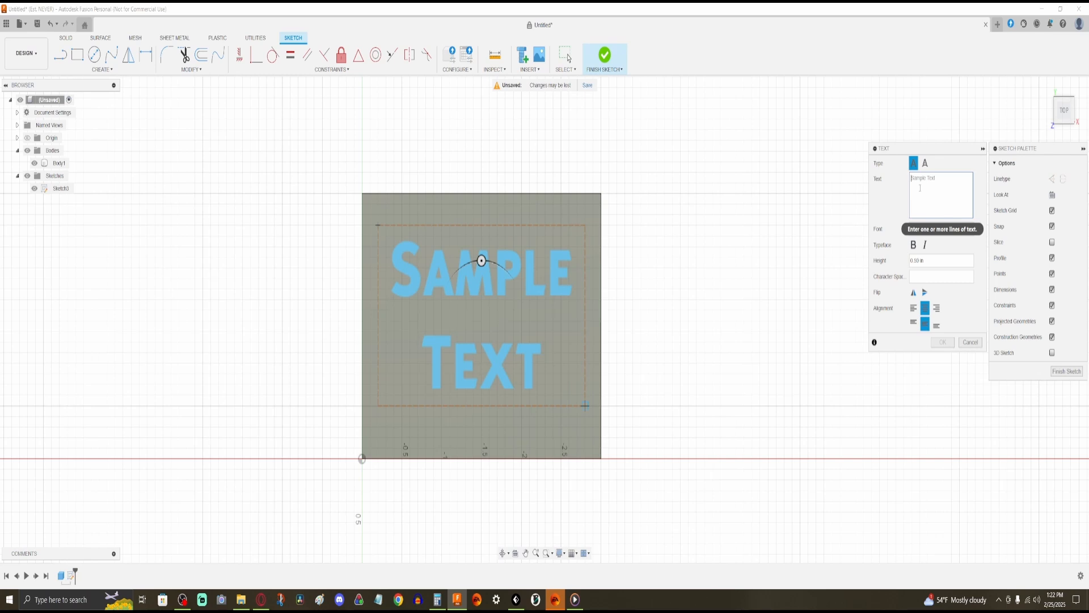
# Replace the sample text with "EST. Never", leaving its rotation at 0 degrees
pyautogui.write('EST')
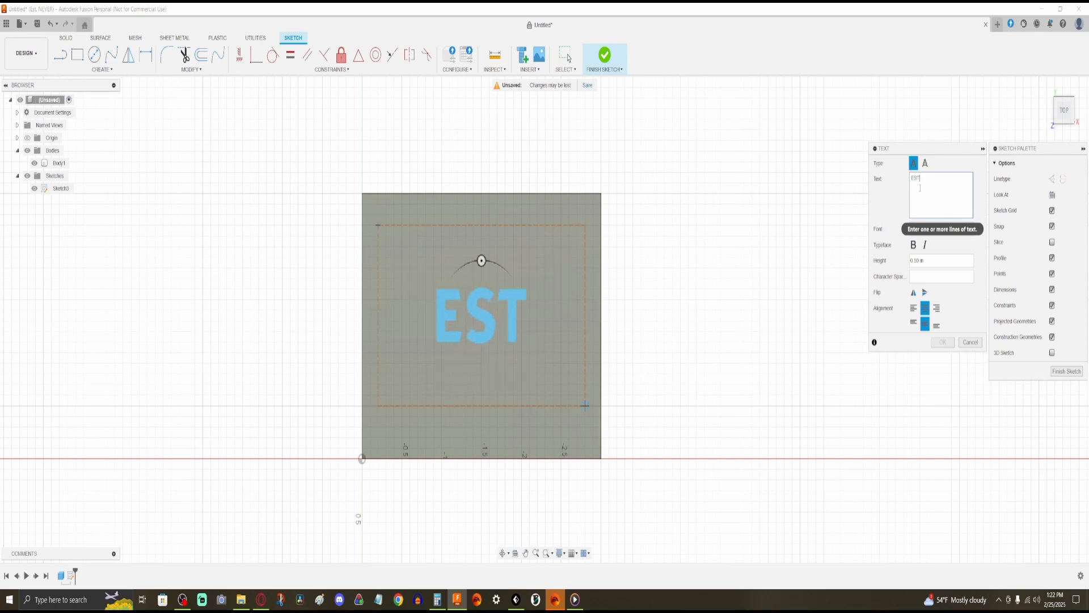
pyautogui.write('. Never')
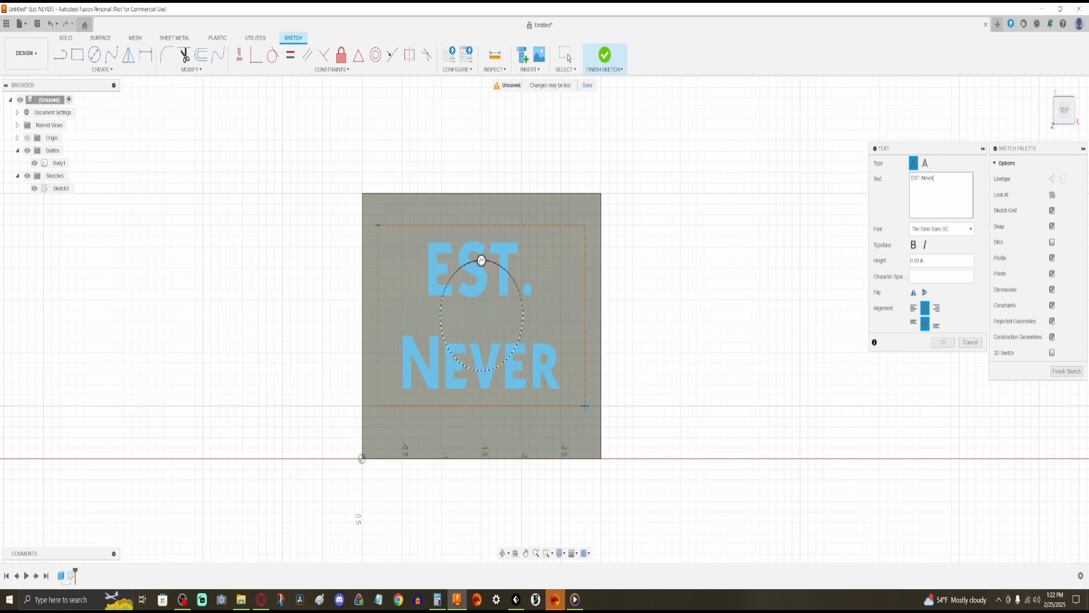
pyautogui.moveTo(482, 260)
pyautogui.mouseDown()
pyautogui.moveTo(521, 277)
pyautogui.moveTo(483, 265)
pyautogui.mouseUp()
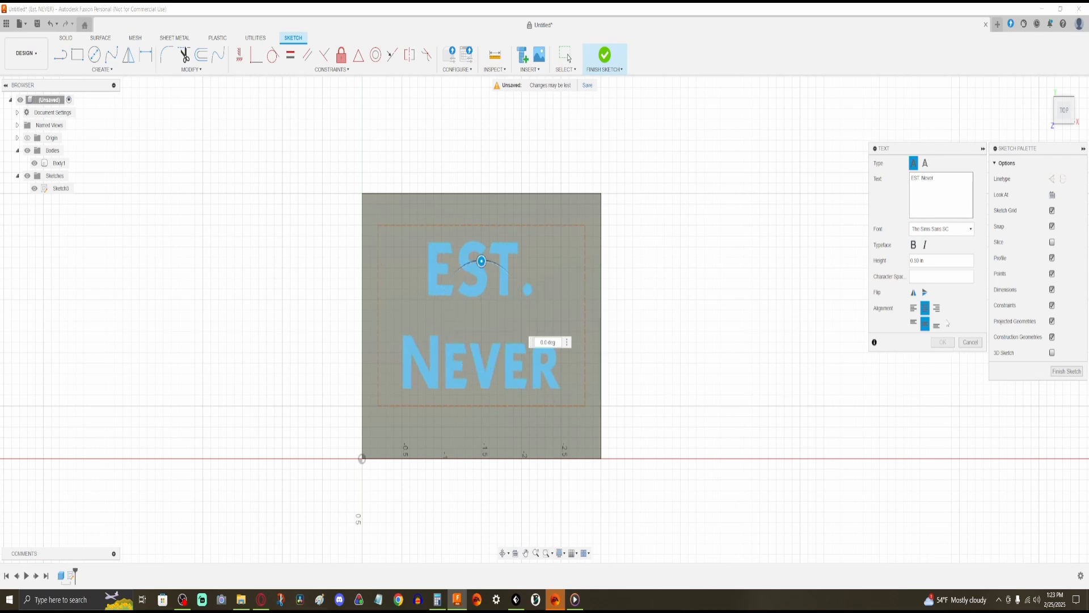
# Change the font of the "EST. Never" text to Cascadia Mono SemiBold
pyautogui.click(949, 230)
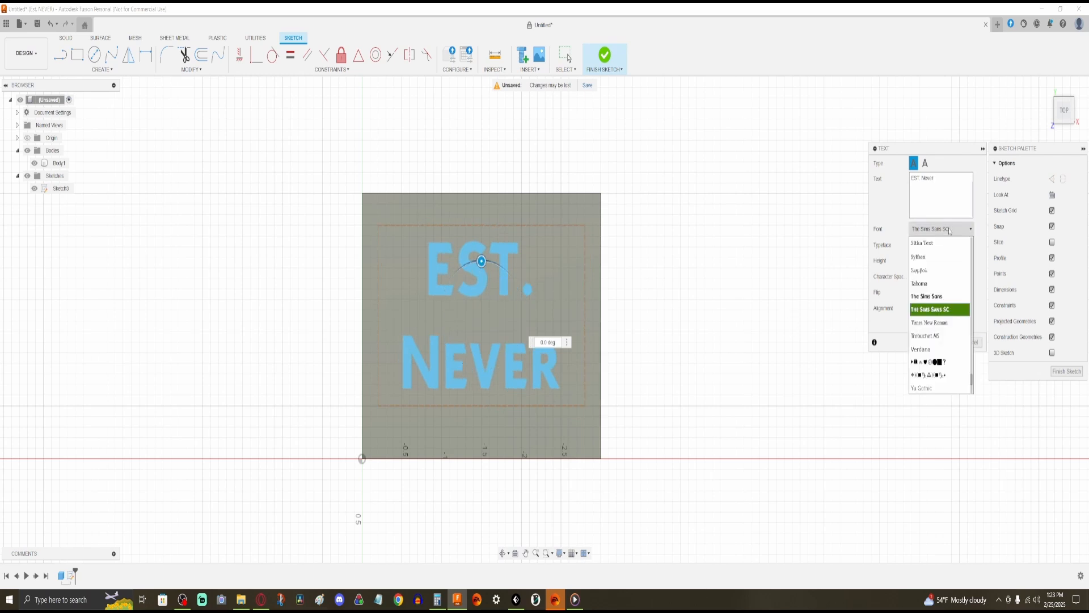
pyautogui.click(949, 230)
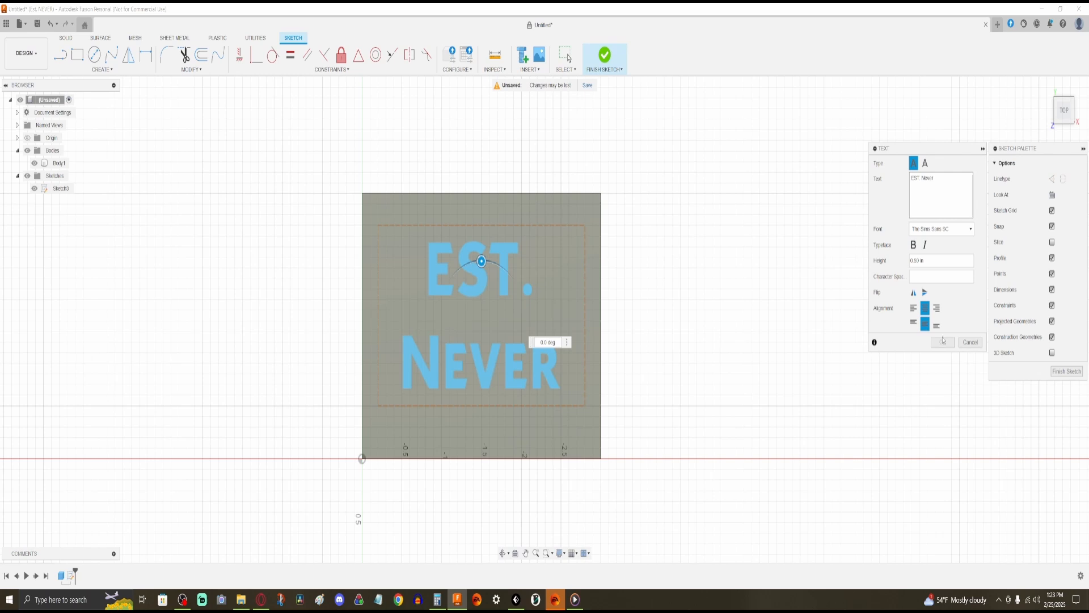
pyautogui.click(941, 229)
pyautogui.scroll(10, 937, 274)
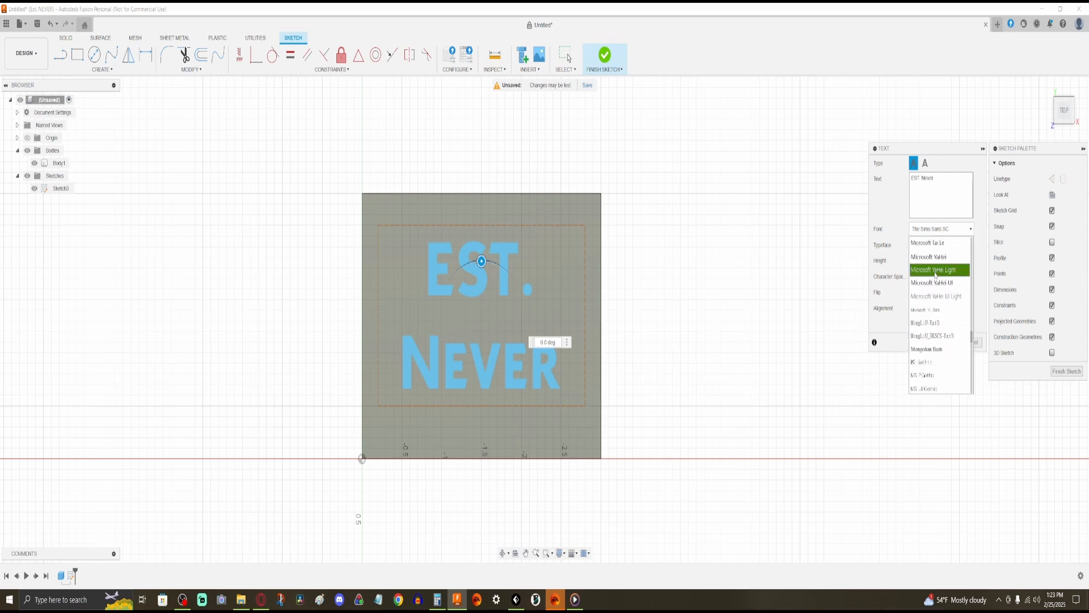
pyautogui.scroll(3, 933, 274)
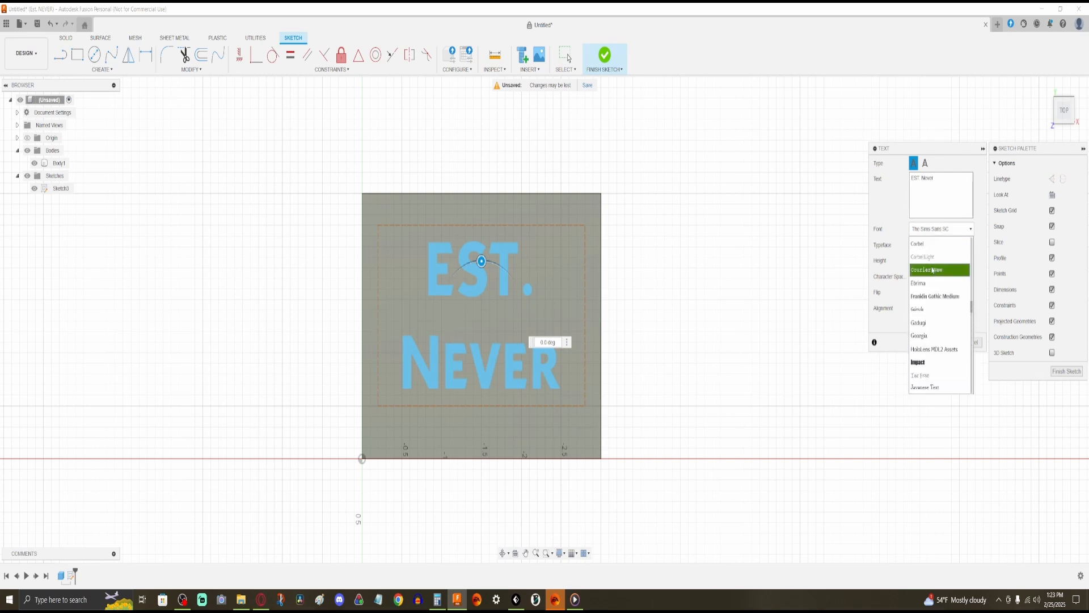
pyautogui.click(938, 294)
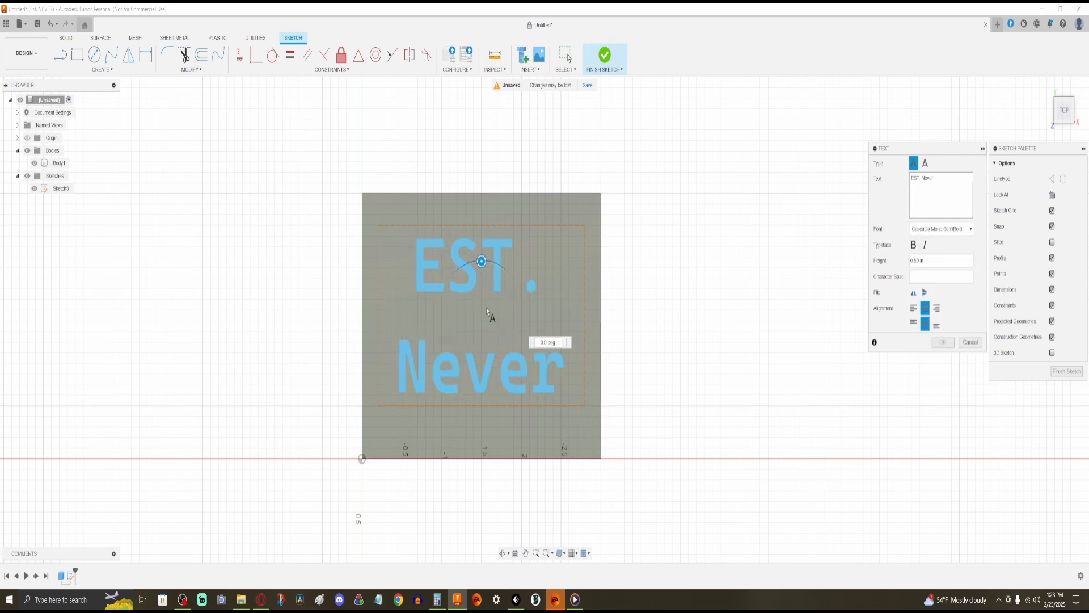
# Try an extra line break and the bold and italic typefaces on the "EST. Never" text, restoring the regular style
pyautogui.click(939, 184)
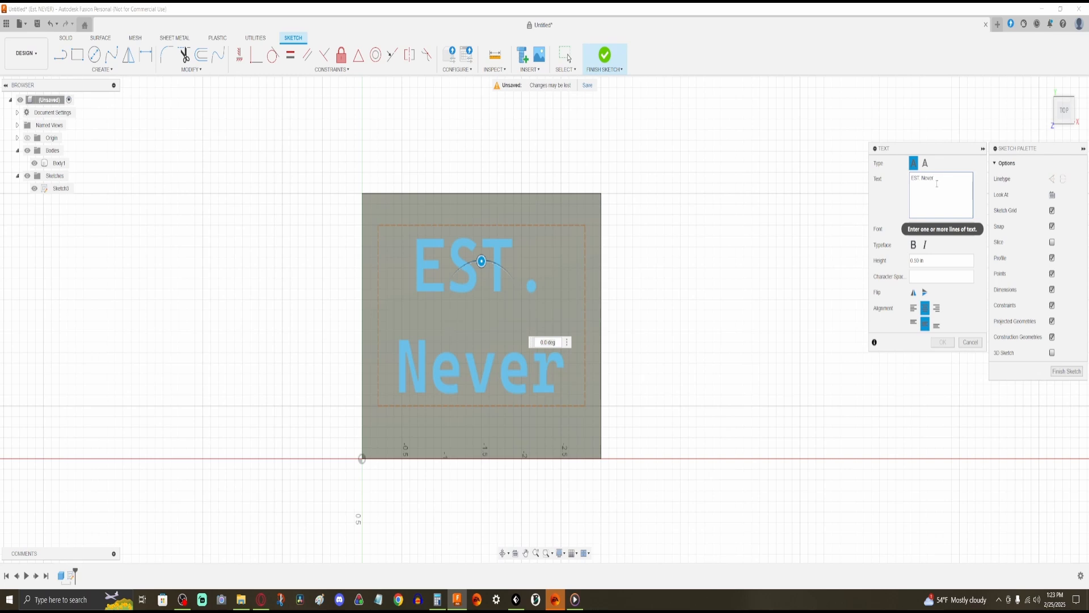
pyautogui.press('Return')
pyautogui.press('BackSpace')
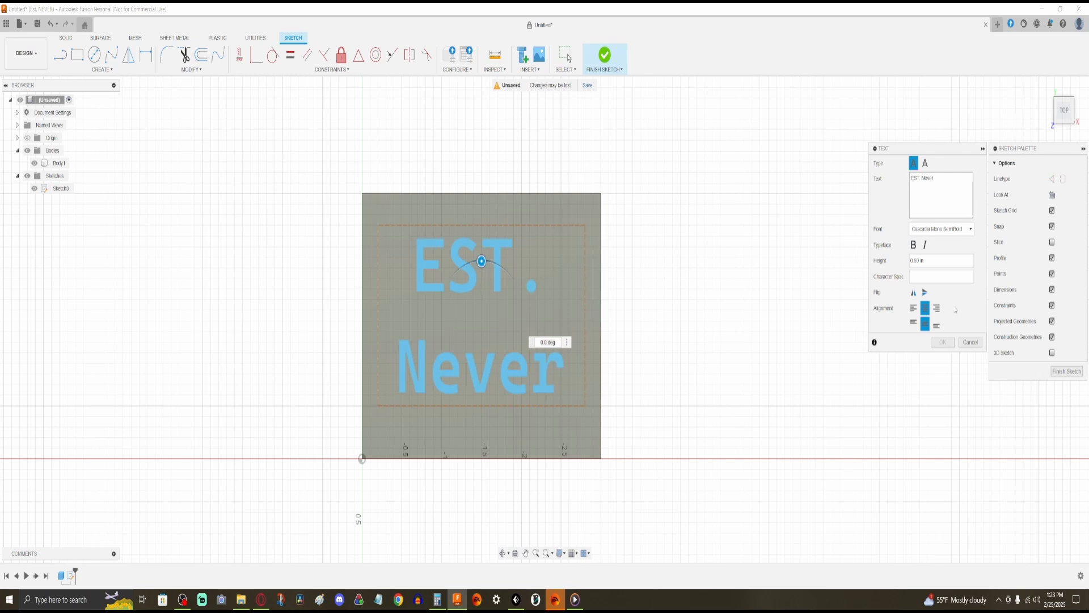
pyautogui.click(914, 245)
pyautogui.click(925, 246)
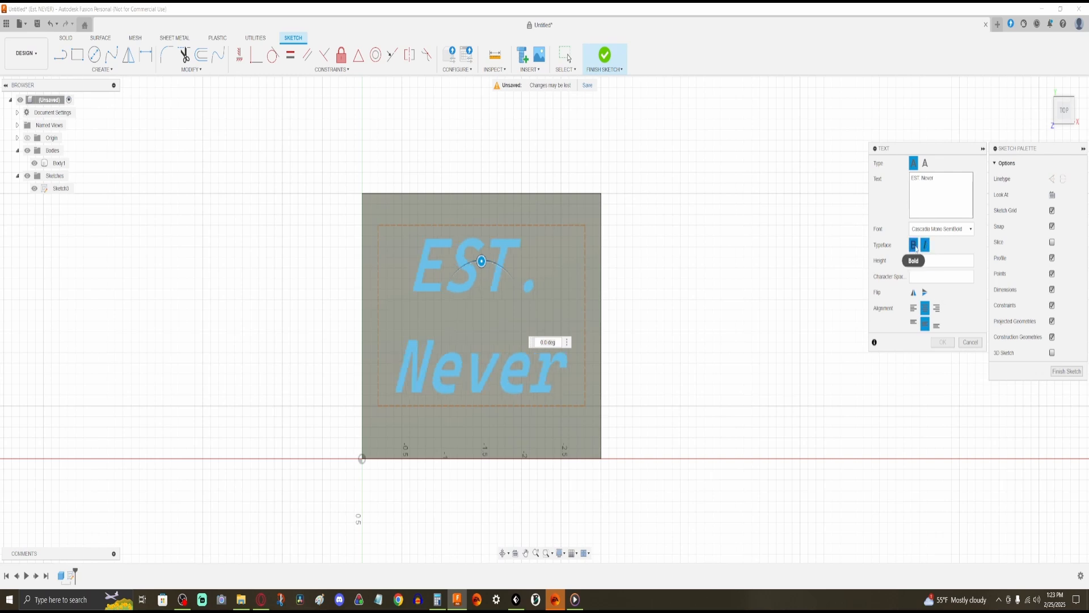
pyautogui.click(925, 246)
pyautogui.click(916, 247)
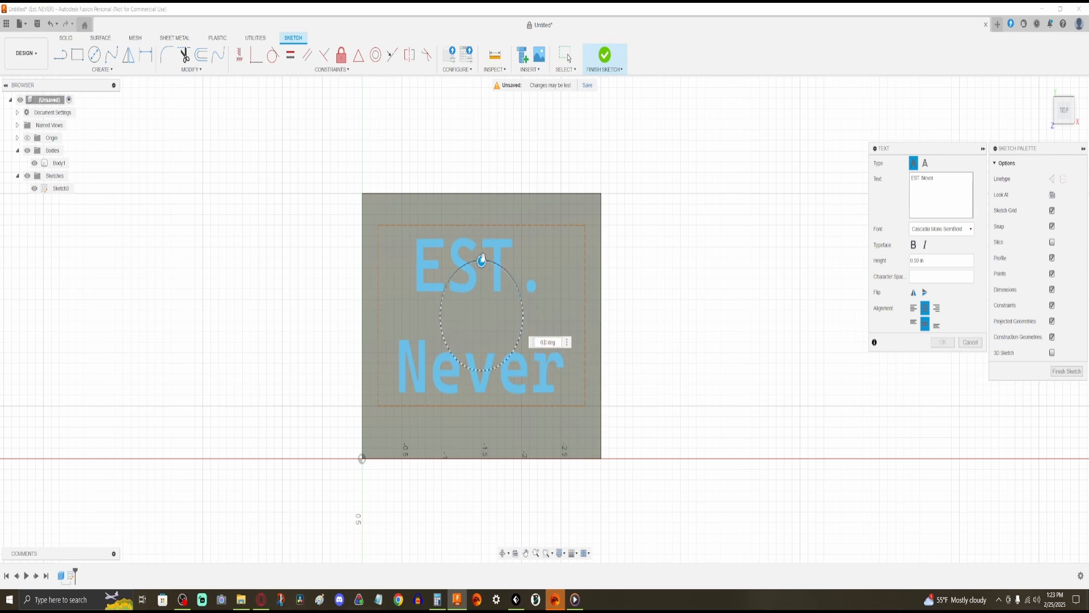
# Switch the text's font to The Sims Sans and place the text in the sketch
pyautogui.click(937, 273)
pyautogui.click(940, 229)
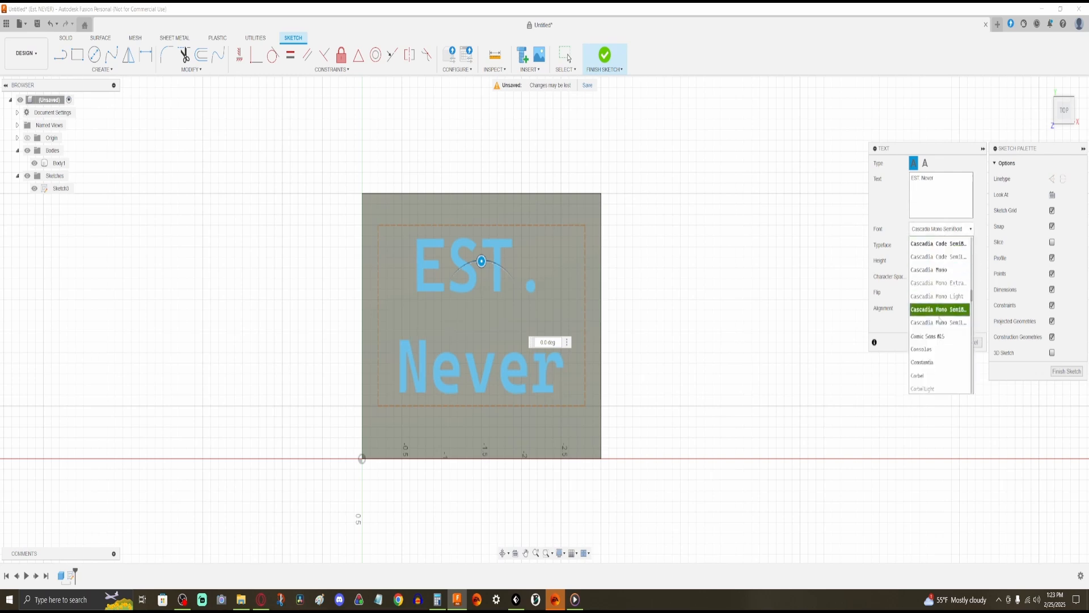
pyautogui.scroll(-10, 941, 325)
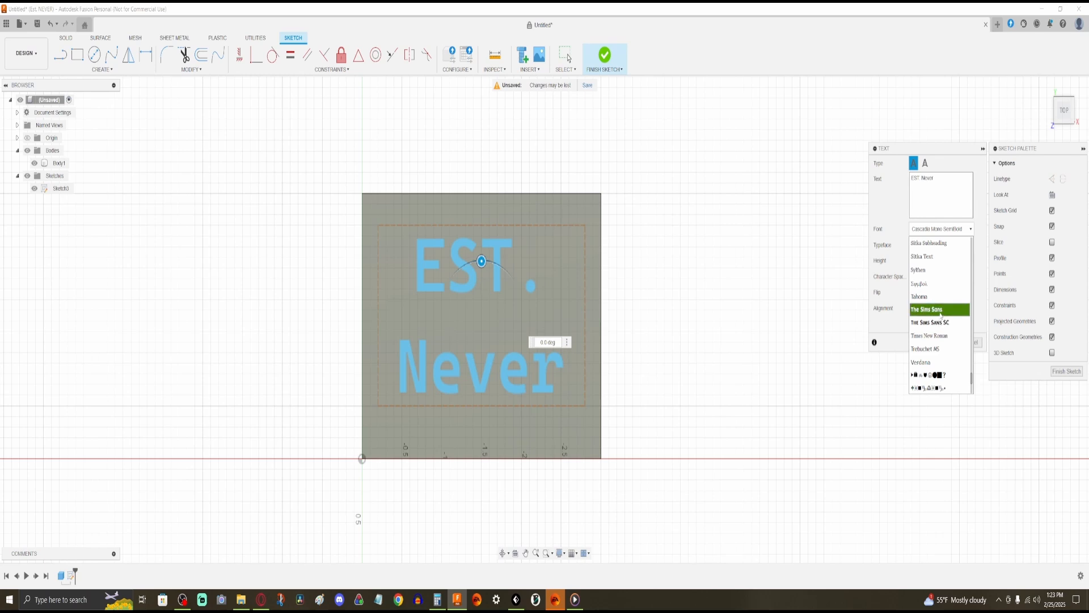
pyautogui.click(941, 317)
pyautogui.click(943, 342)
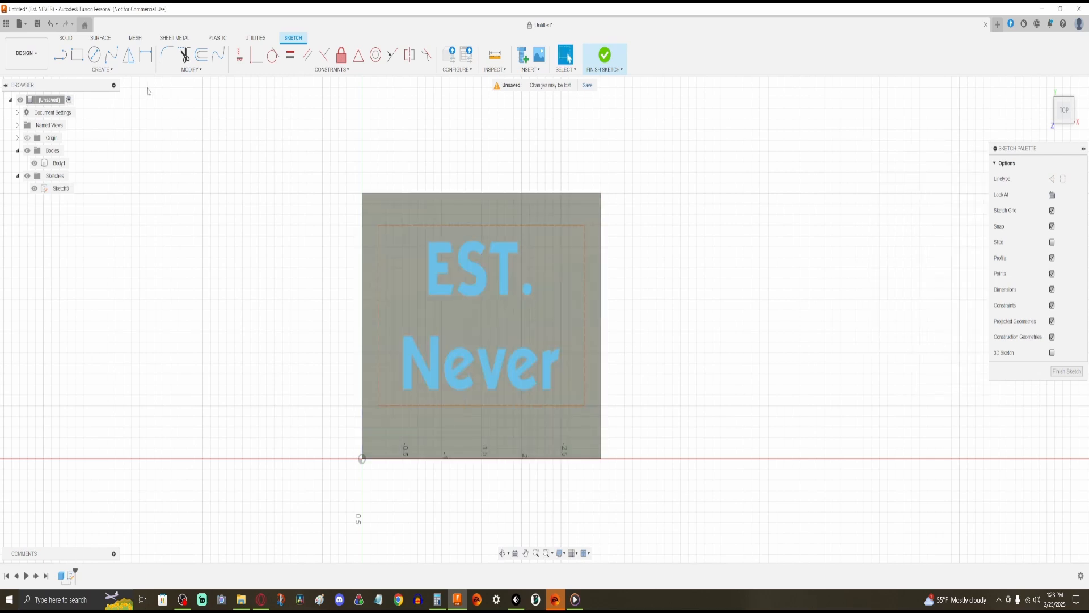
# Try to explode the The Sims Sans version of the text into sketch curves
pyautogui.moveTo(294, 330); pyautogui.dragTo(313, 325, button='middle')
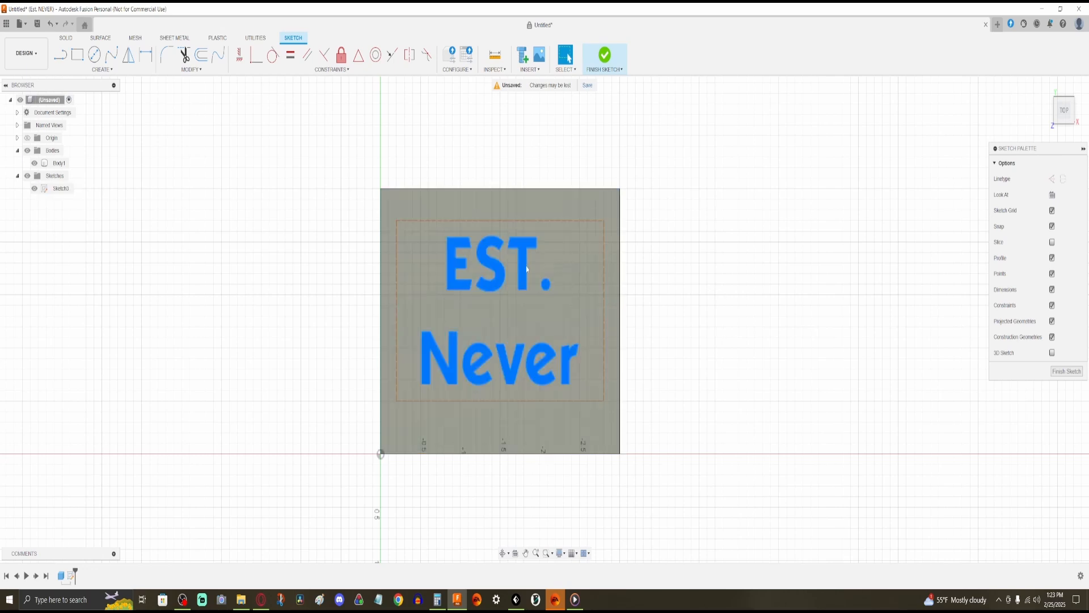
pyautogui.rightClick(525, 269)
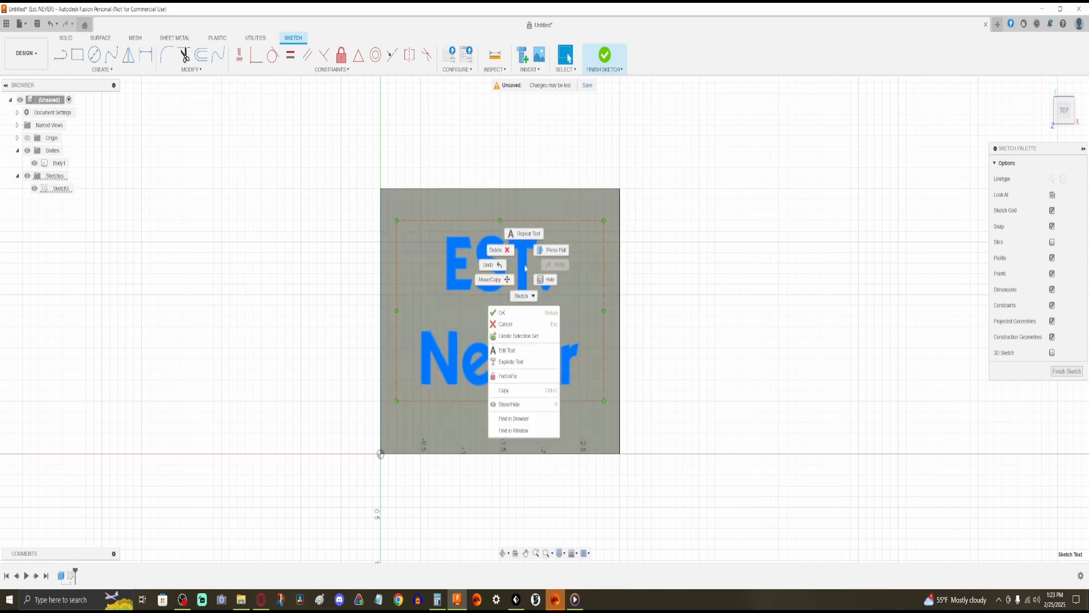
pyautogui.click(528, 368)
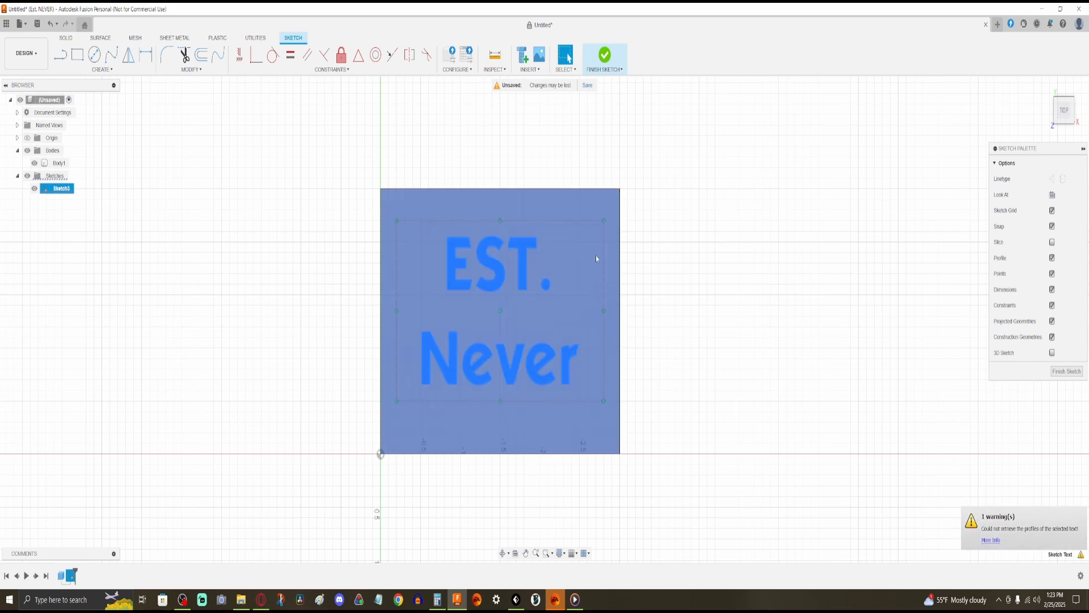
pyautogui.doubleClick(60, 190)
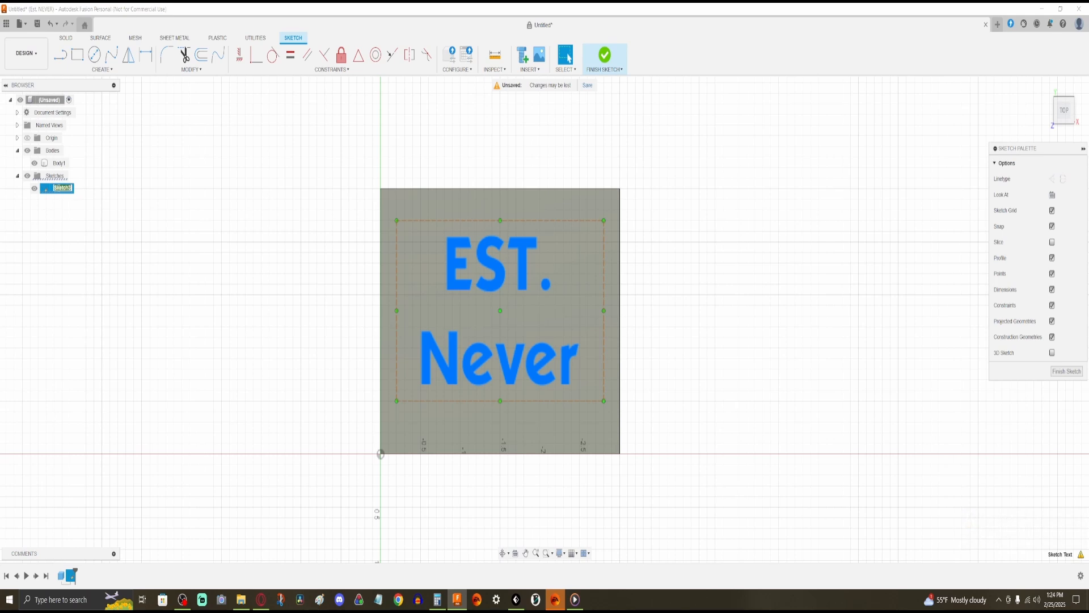
# Set the text's font back to Cascadia Mono SemiBold and explode the text into sketch curves
pyautogui.rightClick(459, 271)
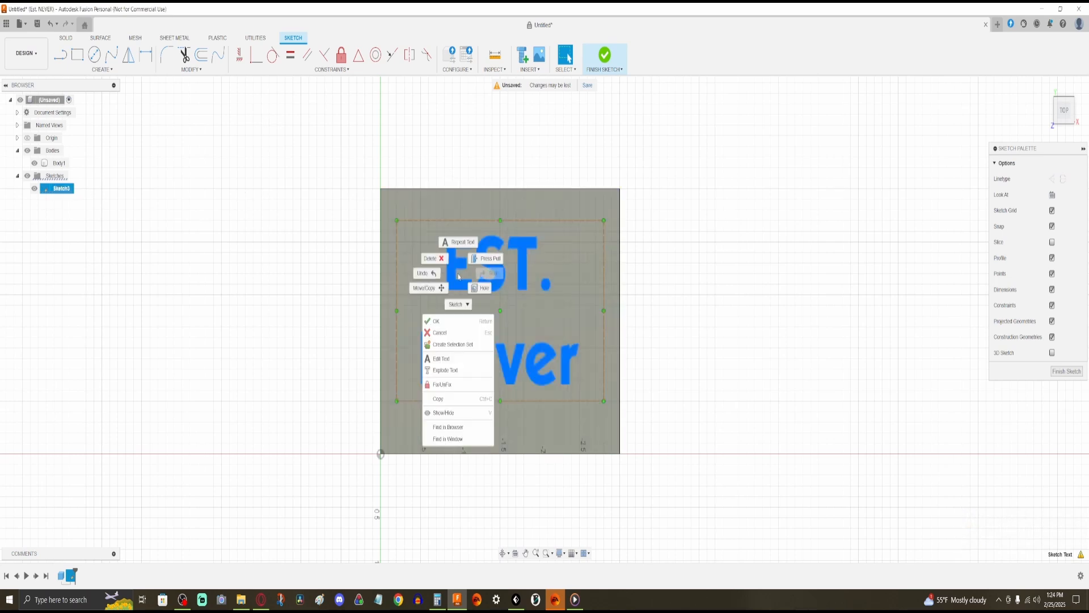
pyautogui.click(452, 359)
pyautogui.press('Return')
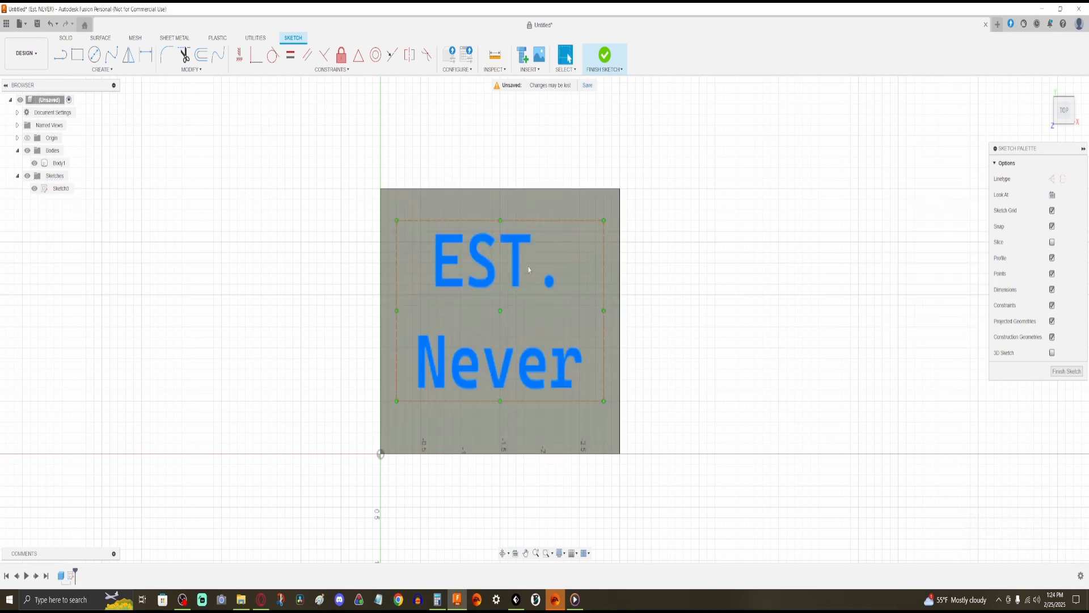
pyautogui.rightClick(515, 262)
pyautogui.click(518, 365)
pyautogui.click(570, 340)
pyautogui.click(628, 256)
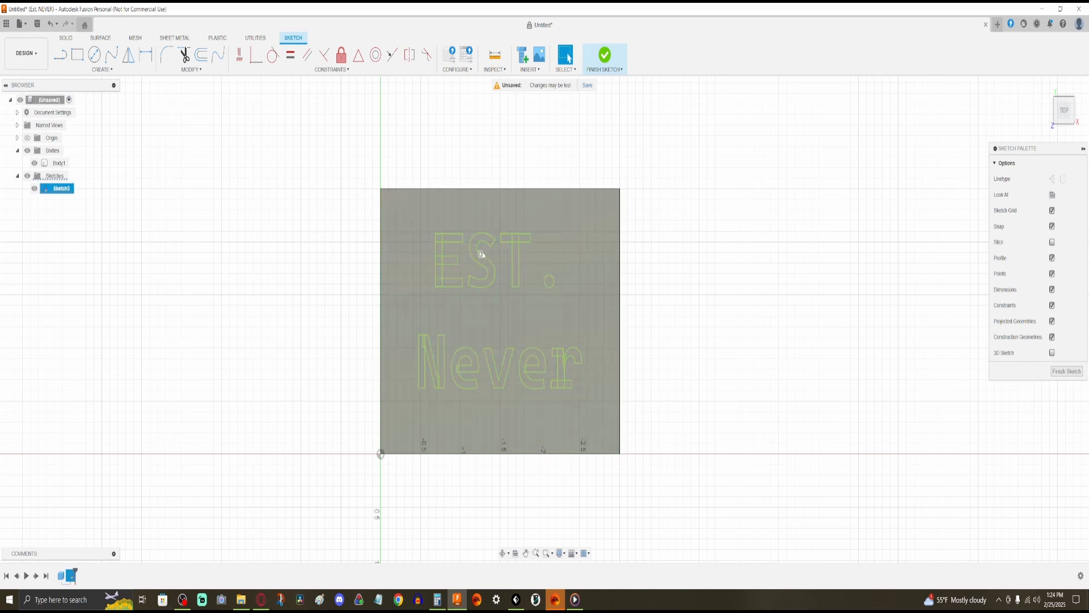
# Trim the overlapping inner lines out of the letters E and T in "EST."
pyautogui.scroll(5, 478, 251)
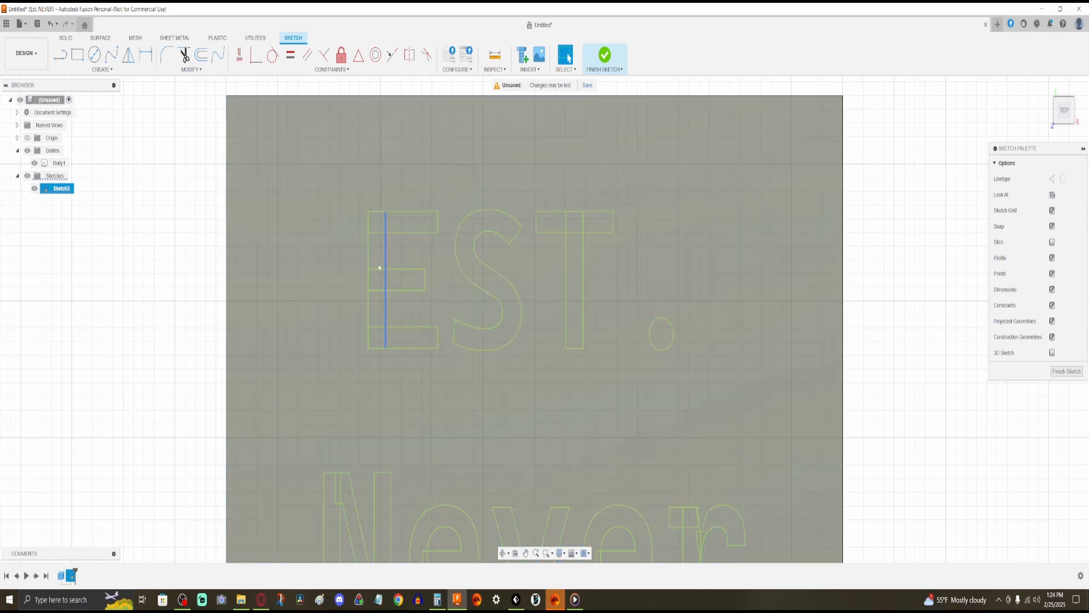
pyautogui.click(184, 55)
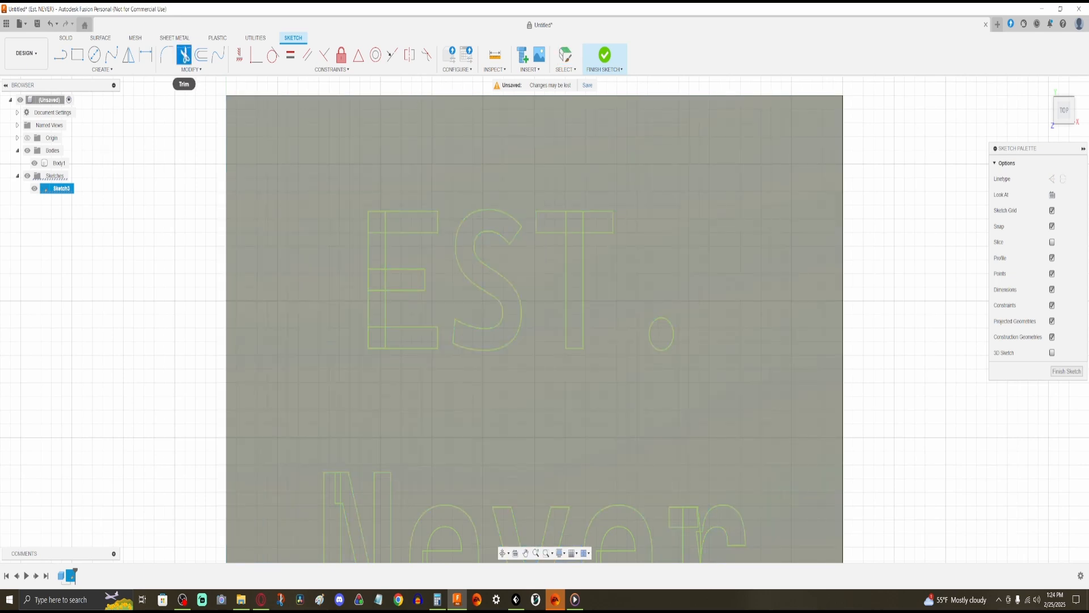
pyautogui.click(380, 230)
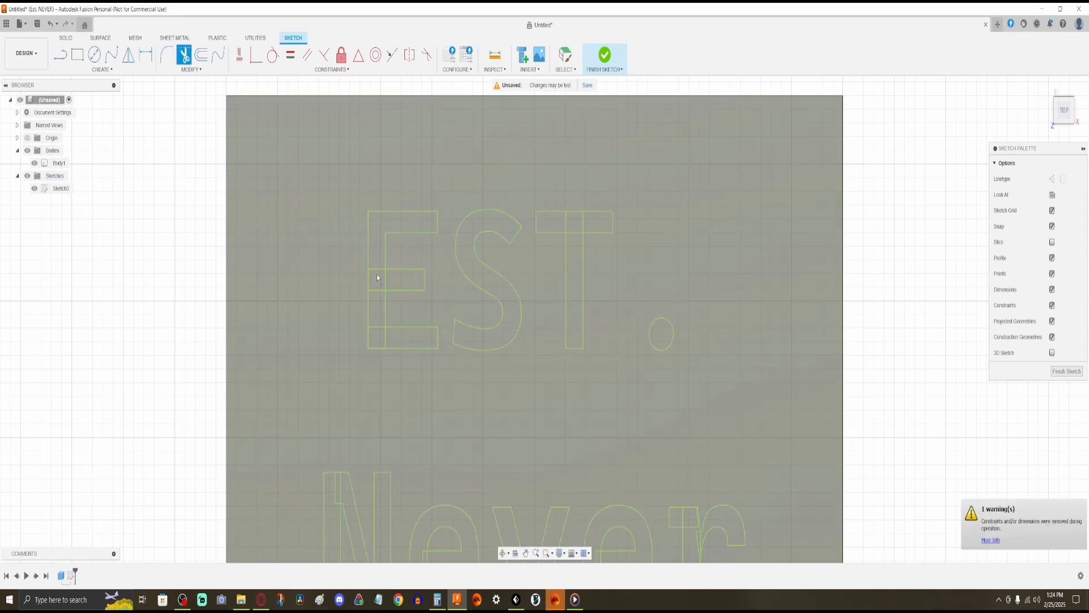
pyautogui.click(378, 287)
pyautogui.click(577, 232)
# Trim the overlapping inner lines out of the letter r and the second e in "Never"
pyautogui.moveTo(627, 437); pyautogui.dragTo(556, 195, button='middle')
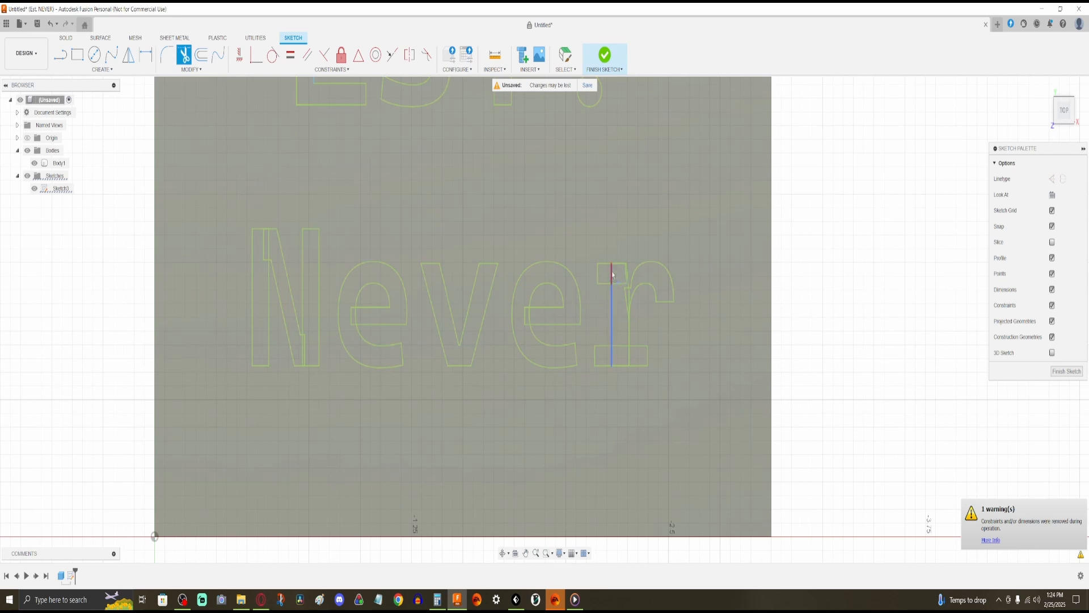
pyautogui.scroll(5, 612, 275)
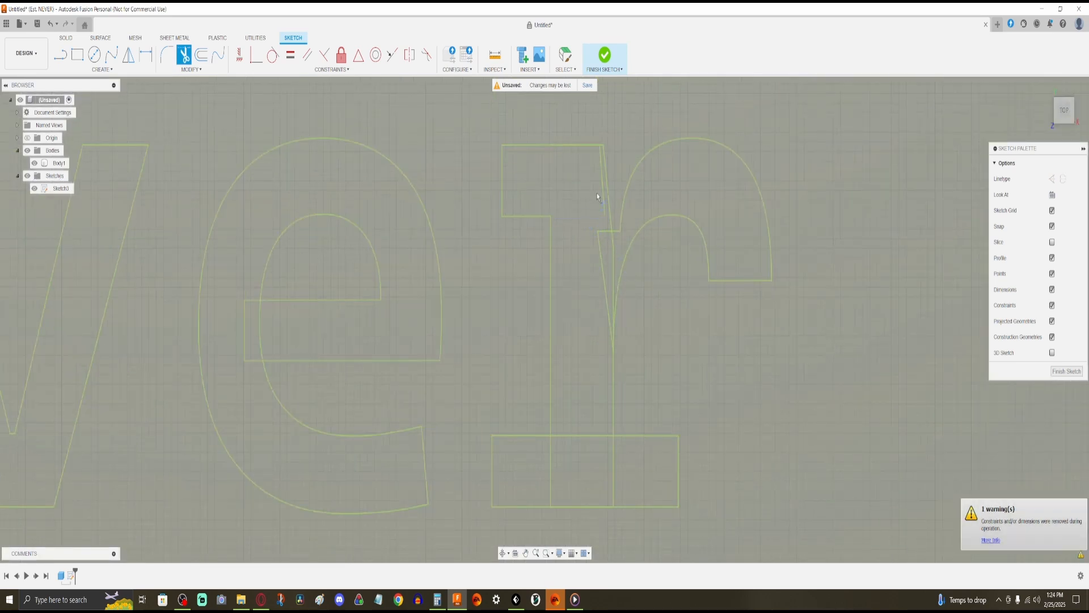
pyautogui.click(602, 250)
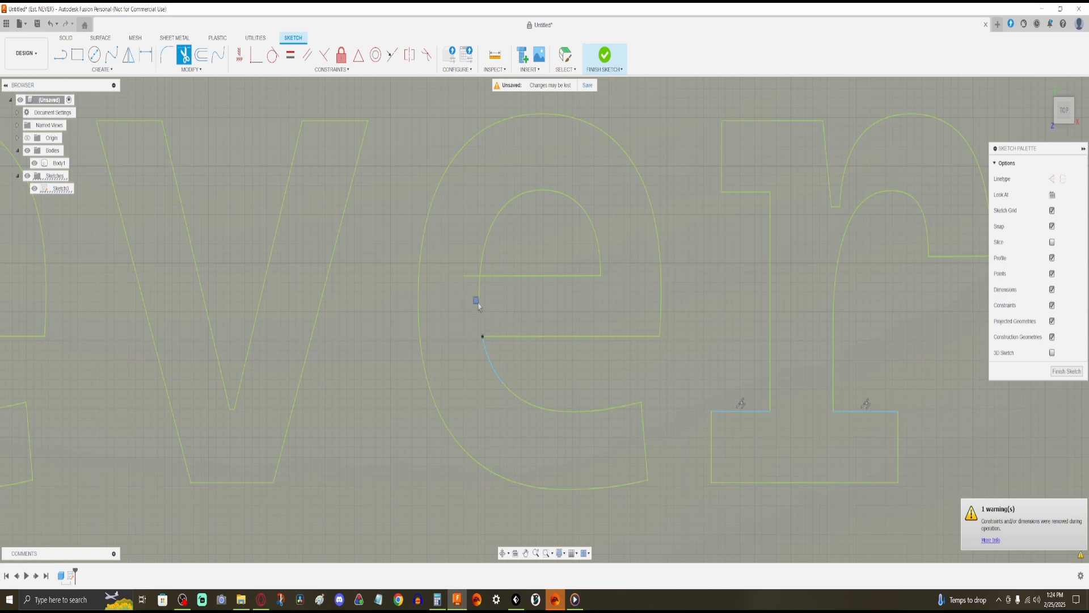
pyautogui.click(480, 299)
pyautogui.scroll(-3, 455, 301)
pyautogui.scroll(3, 279, 309)
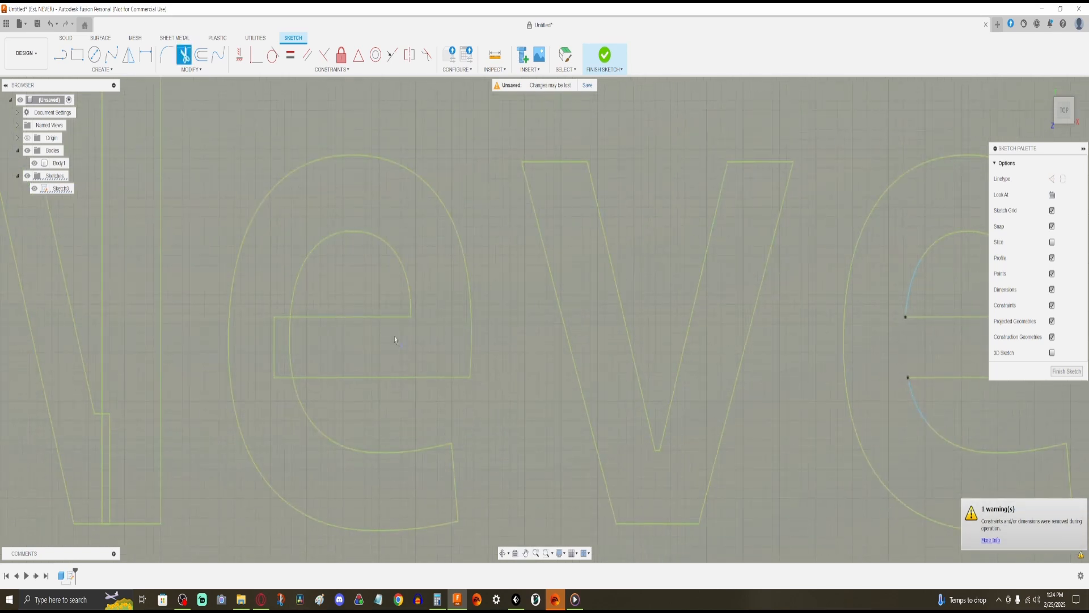
# Trim the overlapping inner lines out of the first e and the N in "Never", and finish the sketch
pyautogui.click(289, 343)
pyautogui.scroll(-2, 574, 287)
pyautogui.scroll(2, 387, 300)
pyautogui.scroll(-6, 386, 321)
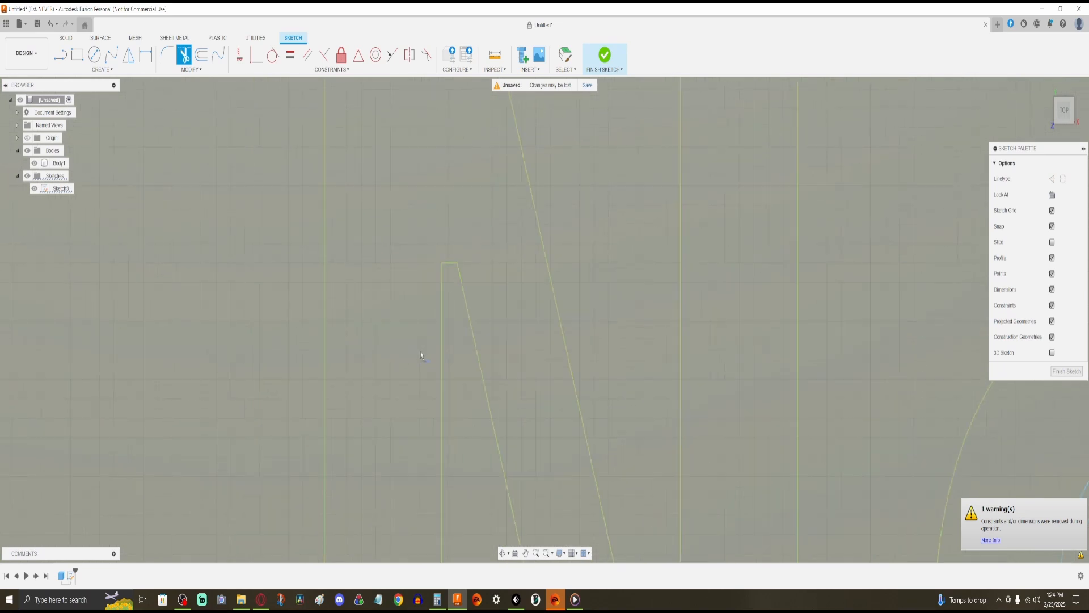
pyautogui.scroll(-2, 496, 398)
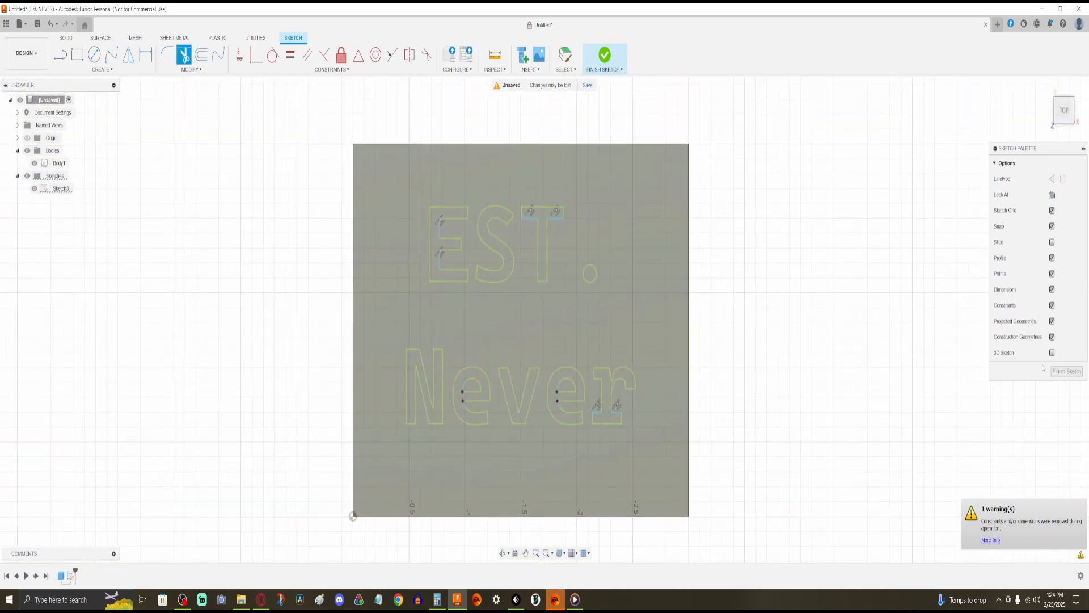
pyautogui.click(1067, 371)
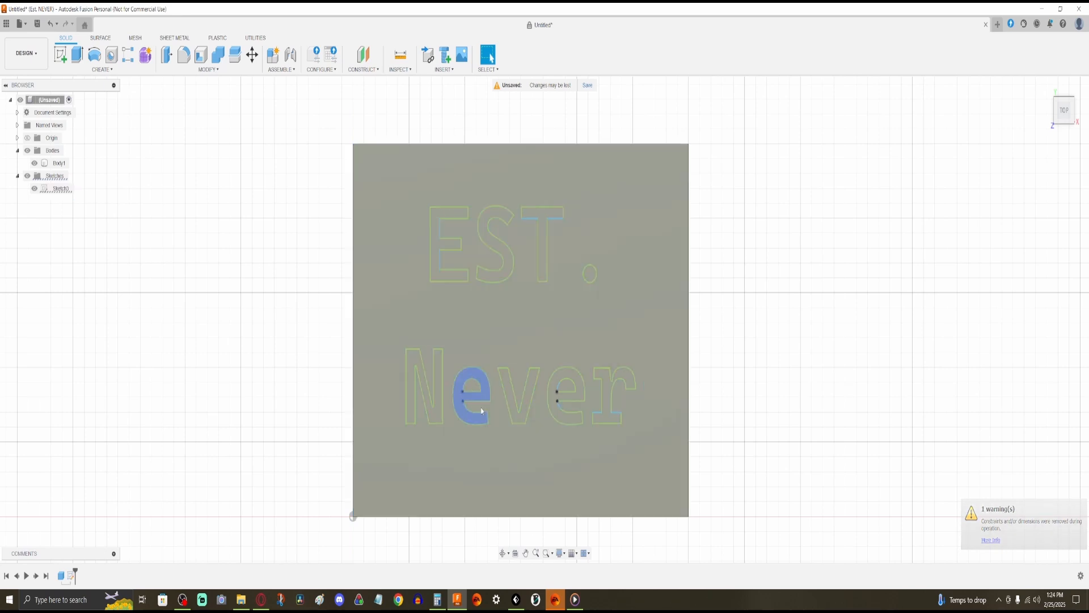
# Start an extrusion with the profiles of the letters E, S, T and the period in "EST." selected
pyautogui.keyDown('shift'); pyautogui.moveTo(482, 410); pyautogui.dragTo(676, 434, button='middle'); pyautogui.keyUp('shift')
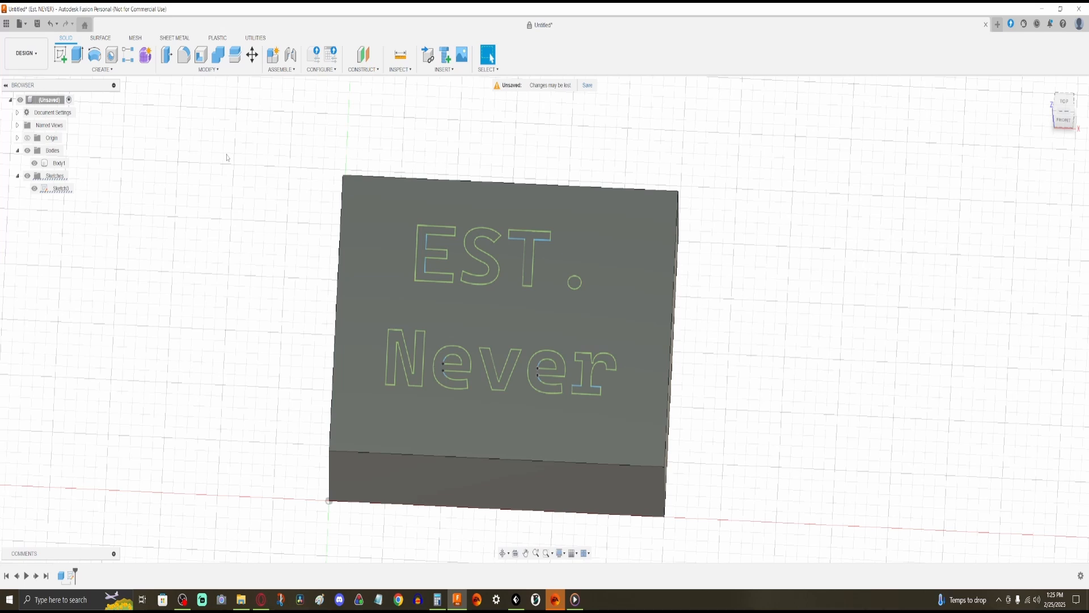
pyautogui.press('e')
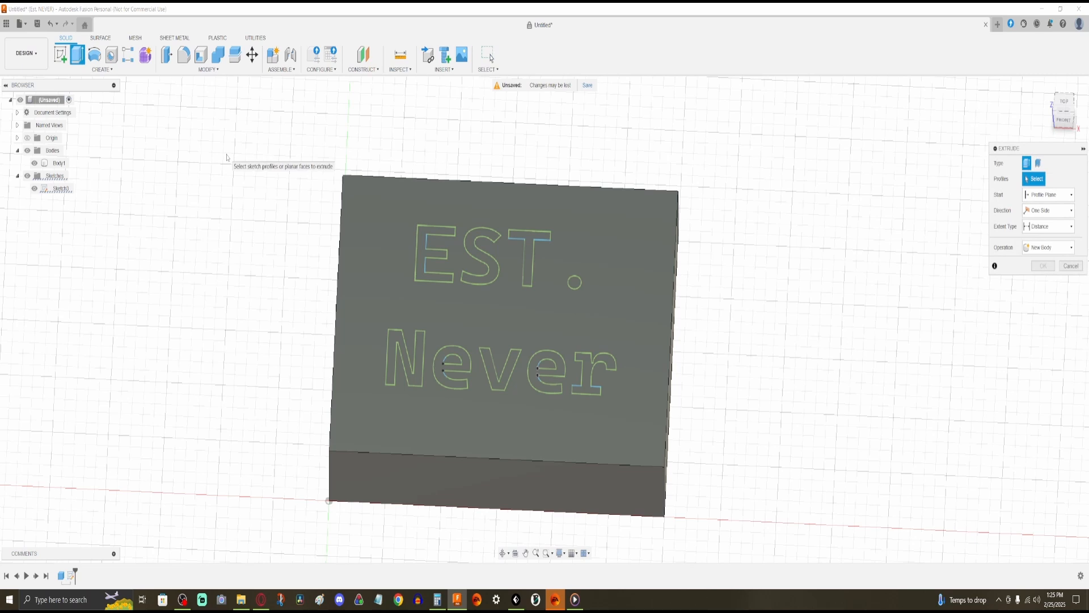
pyautogui.click(420, 242)
pyautogui.click(480, 249)
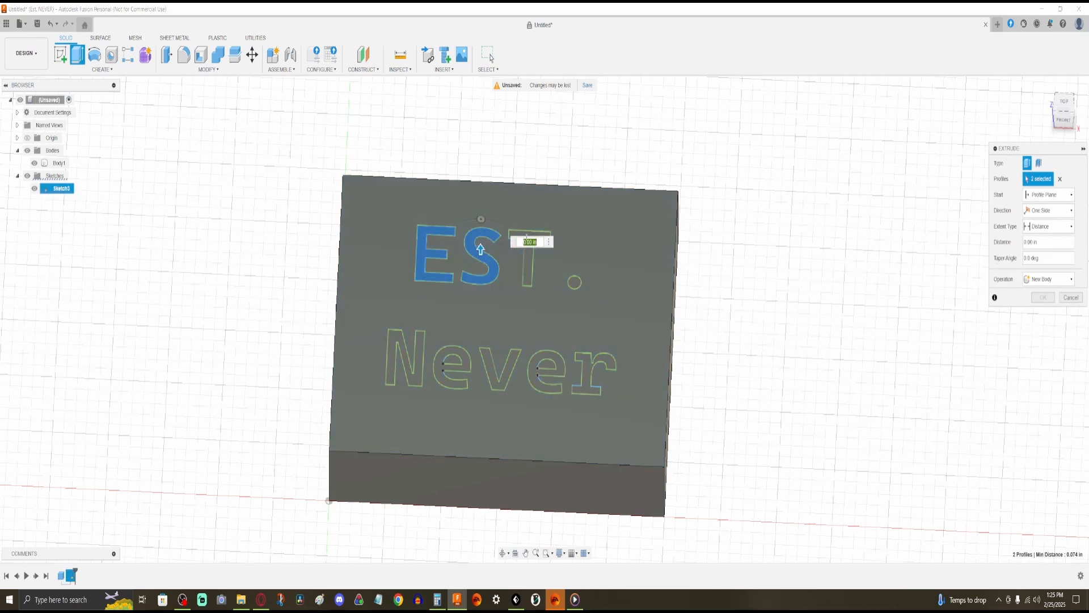
pyautogui.click(527, 264)
pyautogui.click(503, 245)
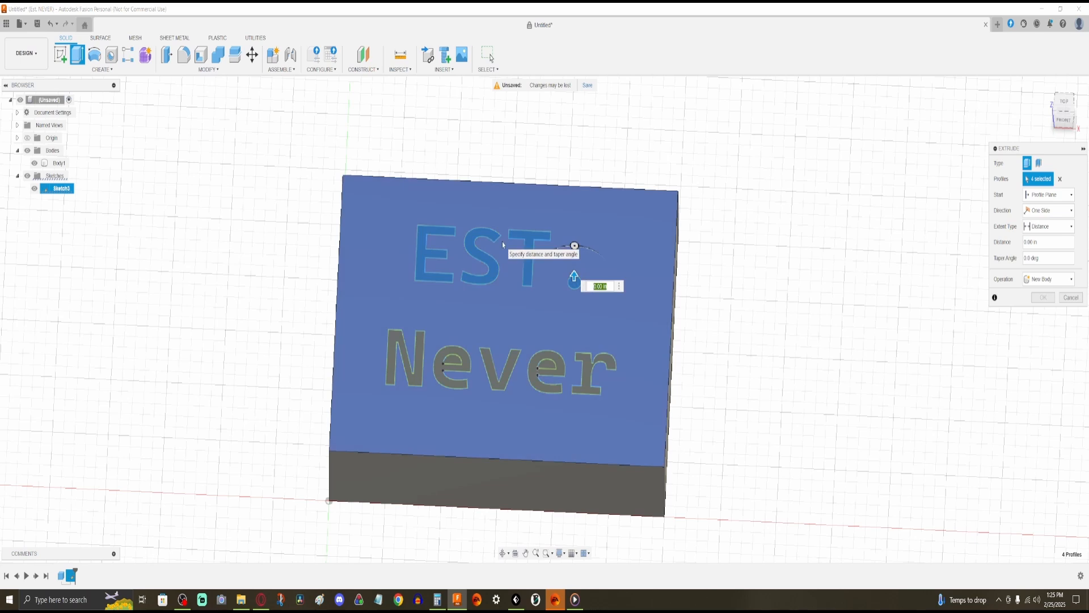
pyautogui.click(574, 281)
# Add the profiles of all five letters in "Never" to the extrusion selection
pyautogui.click(402, 358)
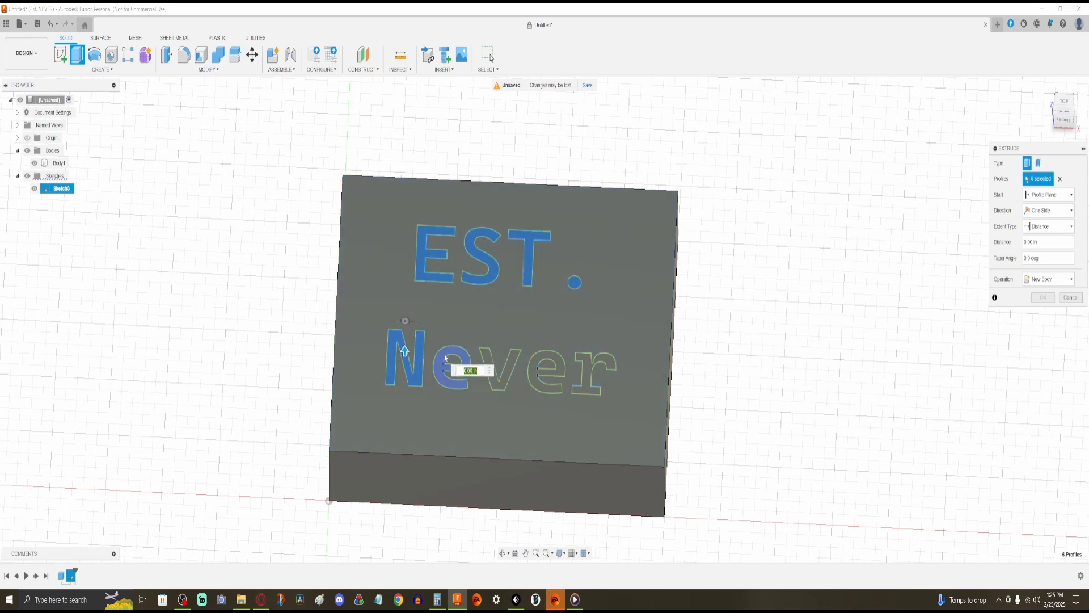
pyautogui.click(488, 362)
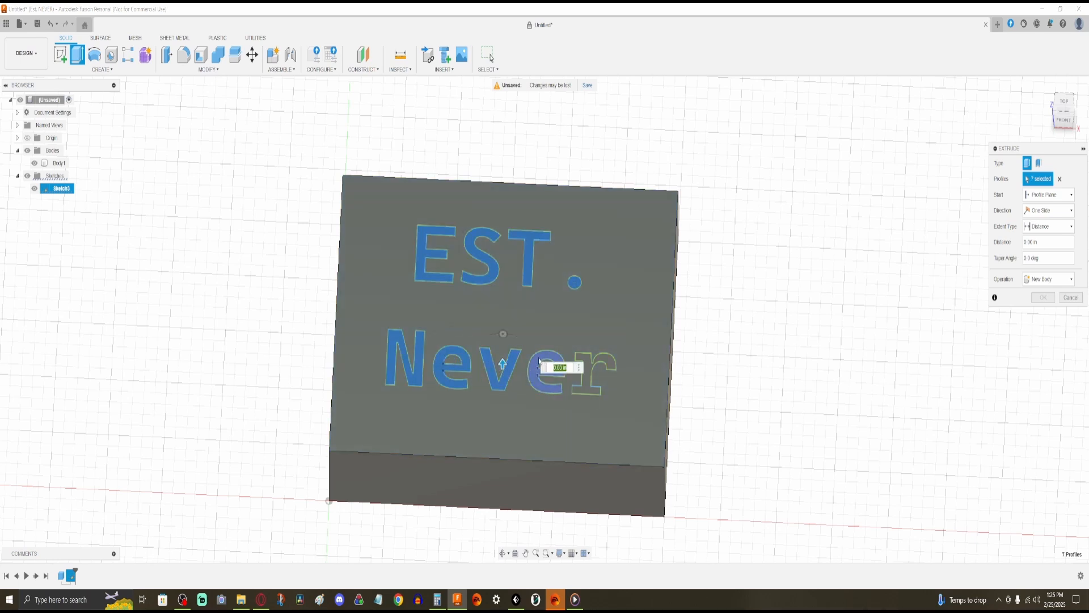
pyautogui.click(540, 362)
pyautogui.click(585, 389)
pyautogui.scroll(-5, 689, 372)
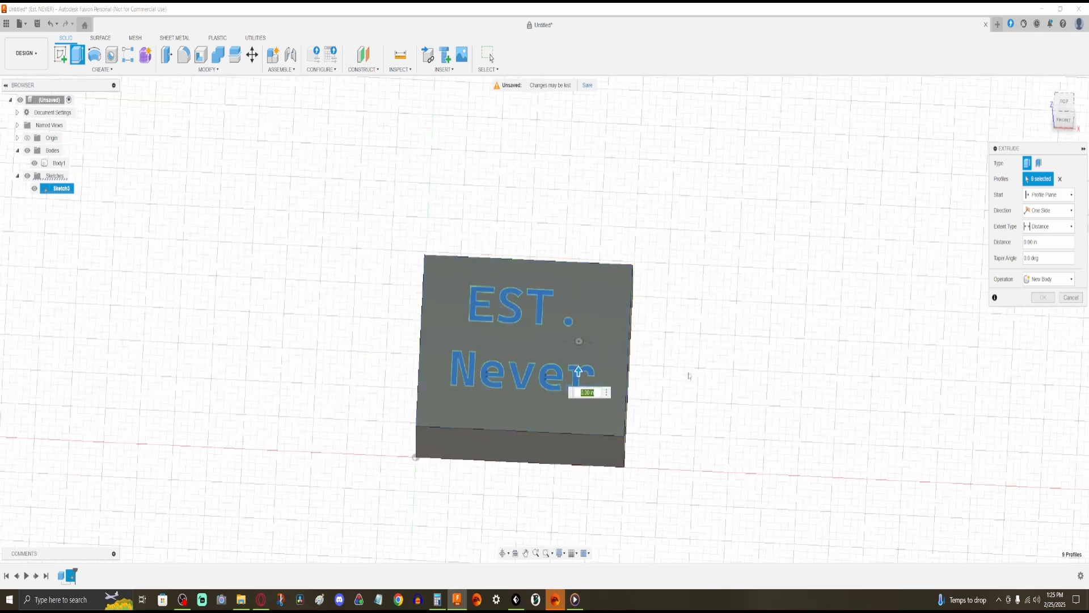
# Extrude the selected letters upward about 0.1 in from the box's top face, joining them to the box
pyautogui.keyDown('shift'); pyautogui.moveTo(691, 346); pyautogui.dragTo(622, 352, button='middle'); pyautogui.keyUp('shift')
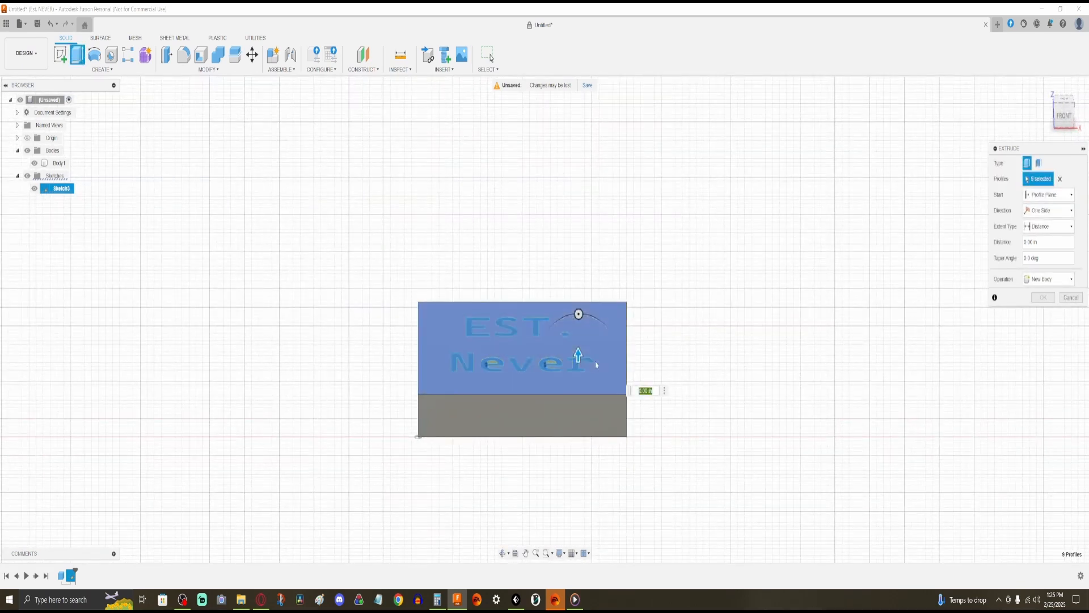
pyautogui.moveTo(578, 354); pyautogui.dragTo(584, 381)
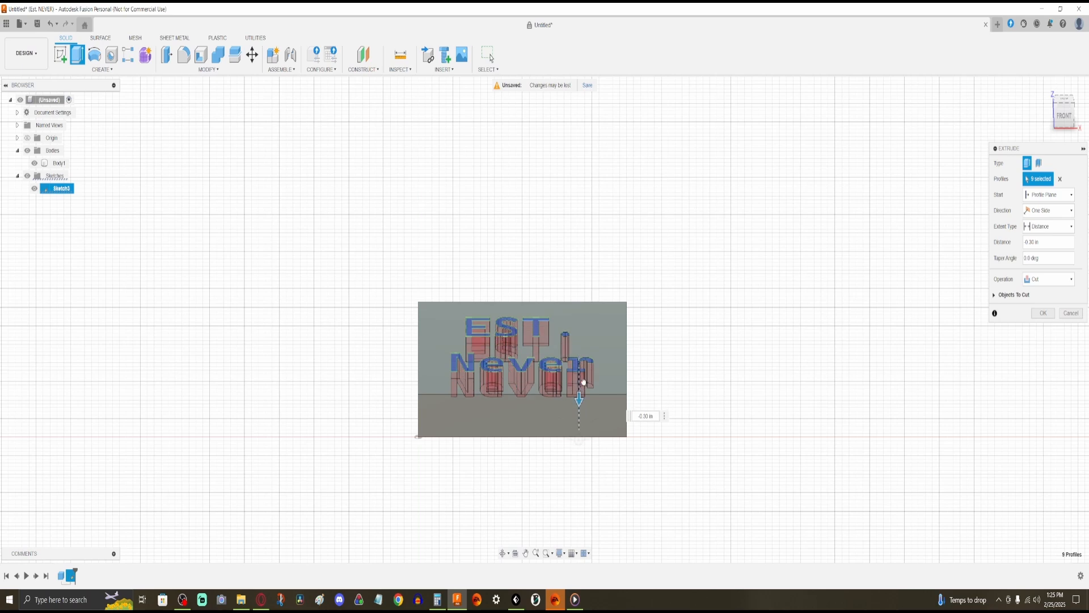
pyautogui.moveTo(584, 381); pyautogui.dragTo(585, 350)
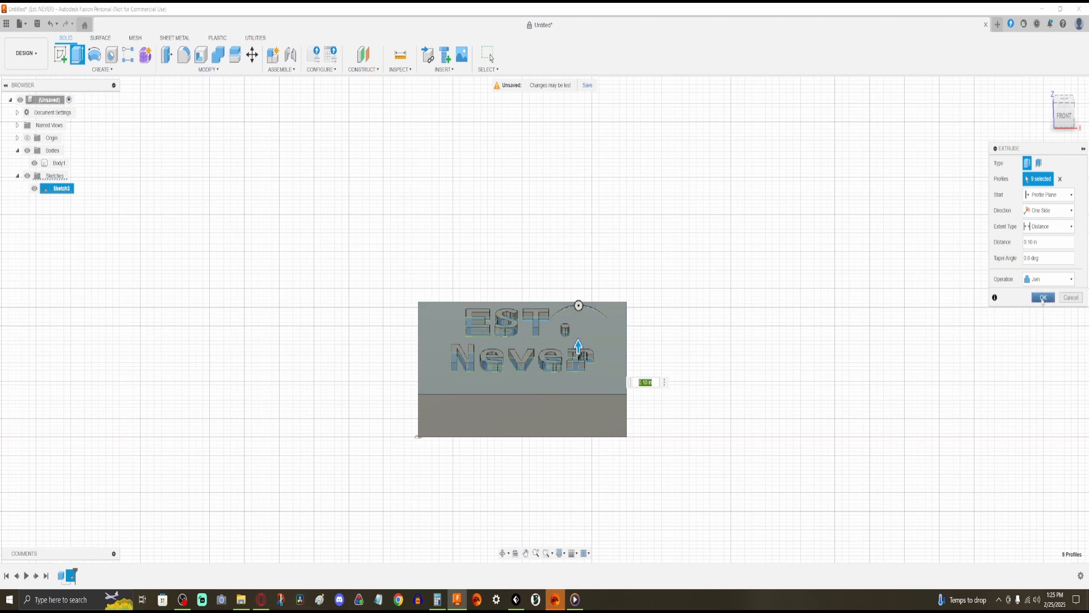
pyautogui.press('Return')
pyautogui.keyDown('shift'); pyautogui.moveTo(684, 342); pyautogui.dragTo(681, 391, button='middle'); pyautogui.keyUp('shift')
pyautogui.click(409, 348)
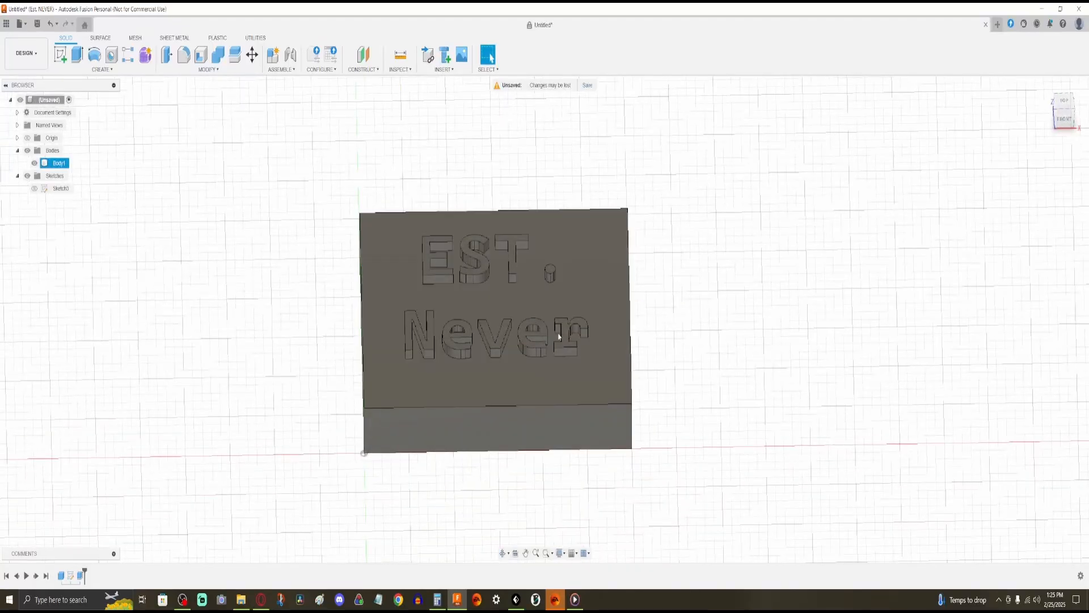
pyautogui.scroll(2, 717, 348)
pyautogui.scroll(-5, 707, 347)
pyautogui.click(714, 355)
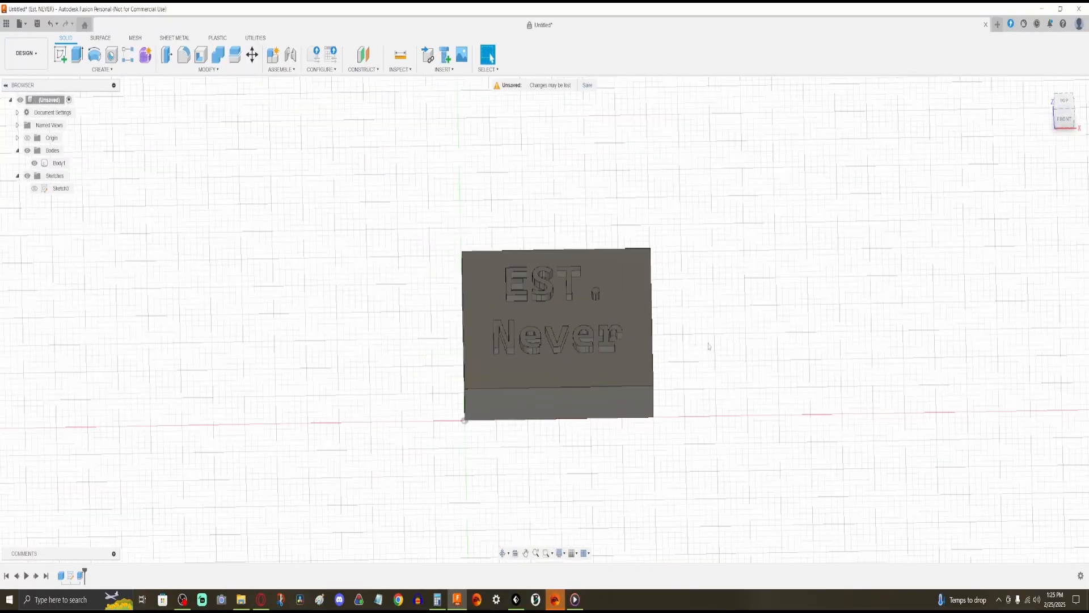
pyautogui.moveTo(709, 346)
pyautogui.keyDown('shift'); pyautogui.mouseDown(button='middle')
pyautogui.moveTo(705, 368)
pyautogui.moveTo(709, 359)
pyautogui.mouseUp(button='middle'); pyautogui.keyUp('shift')
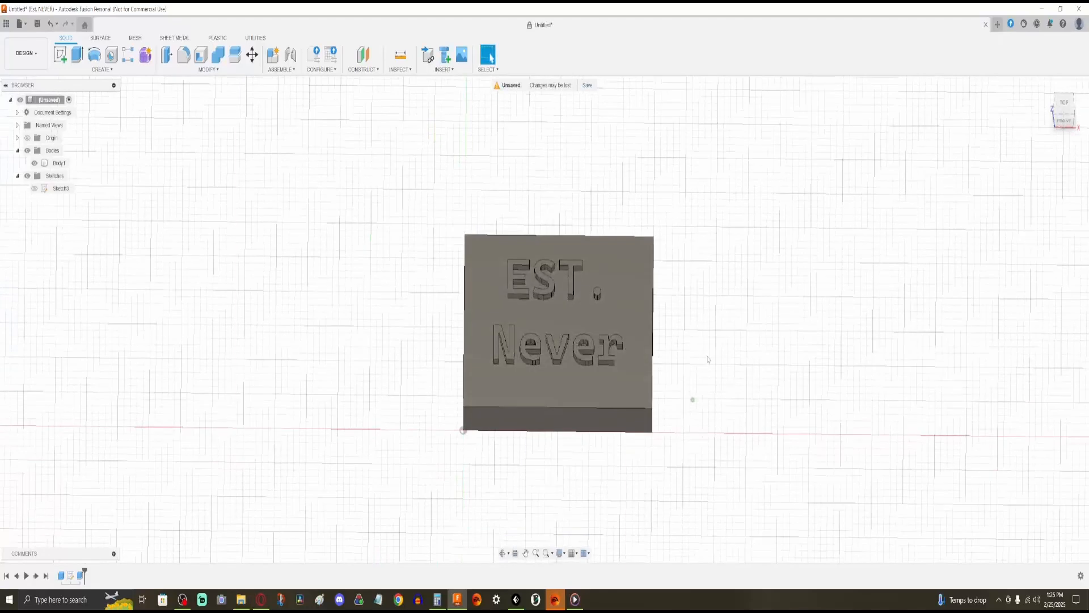